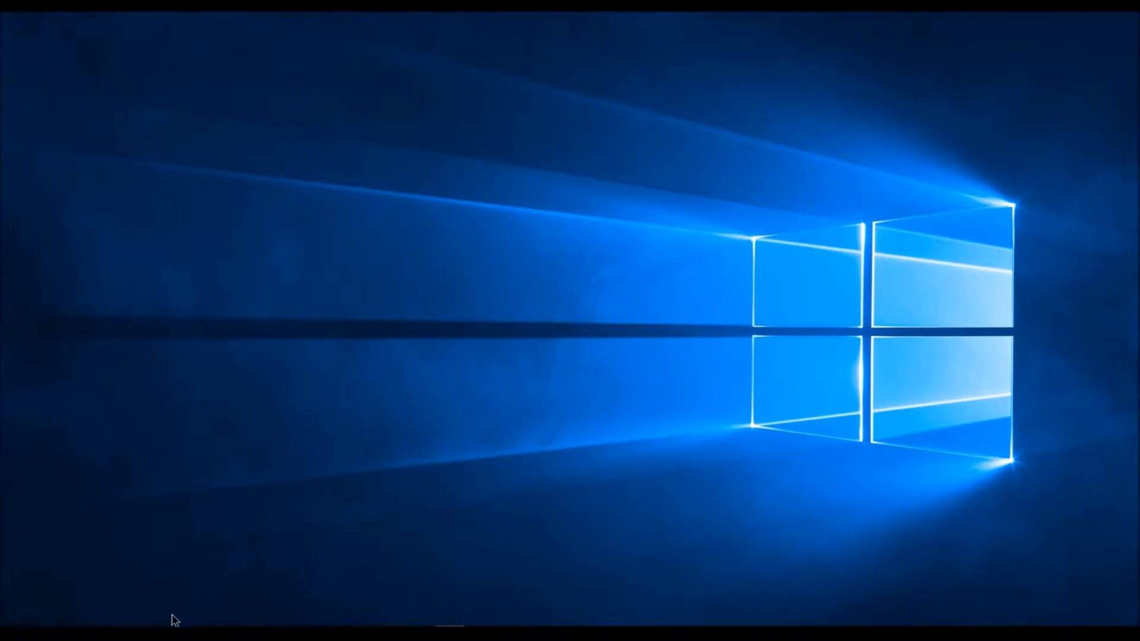
click(508, 633)
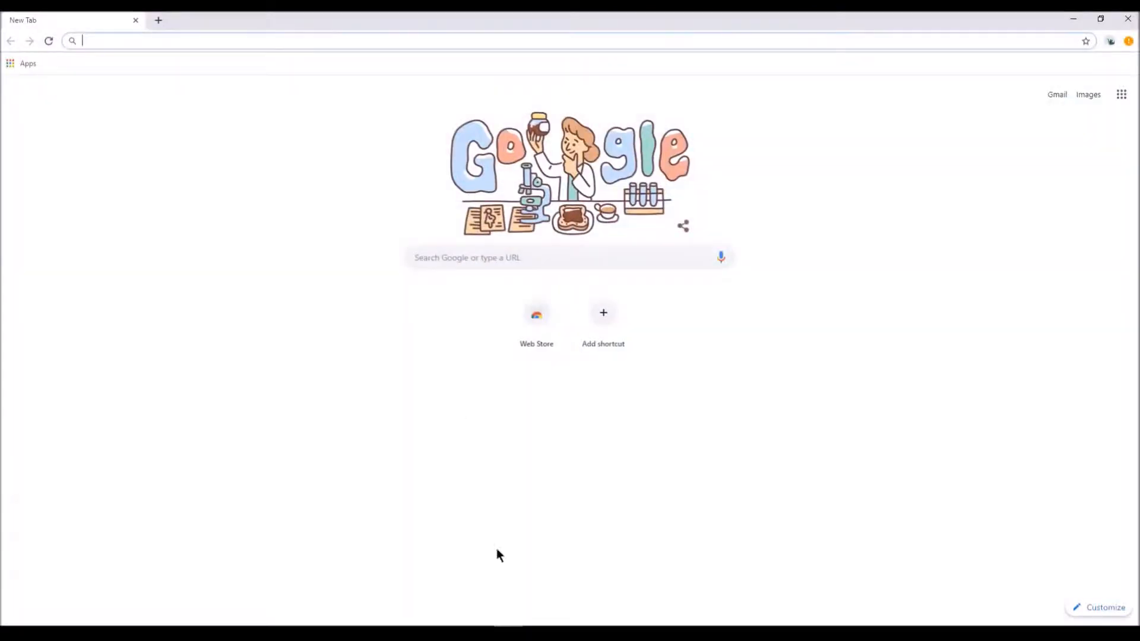
text(www)
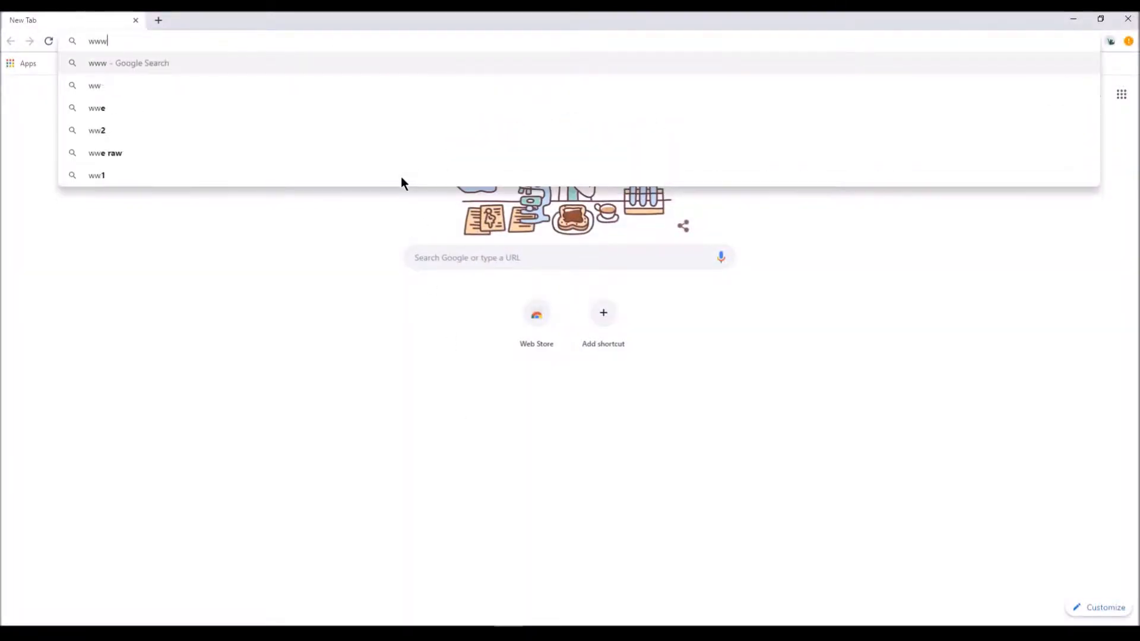
text(.micros)
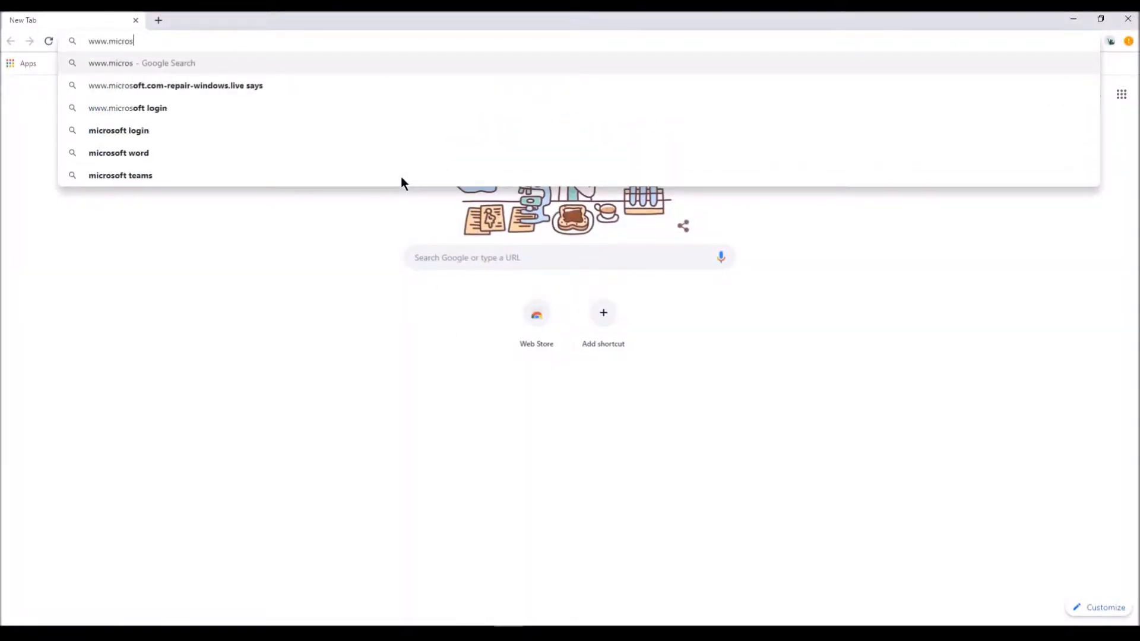
text(emi.com/FPGA)
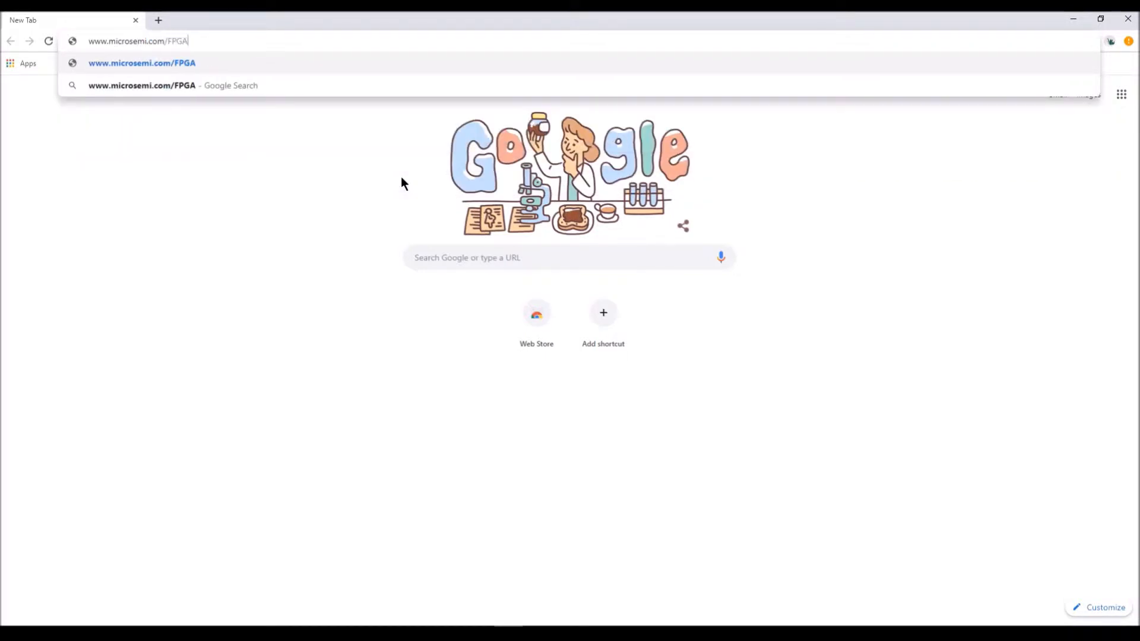
key(Return)
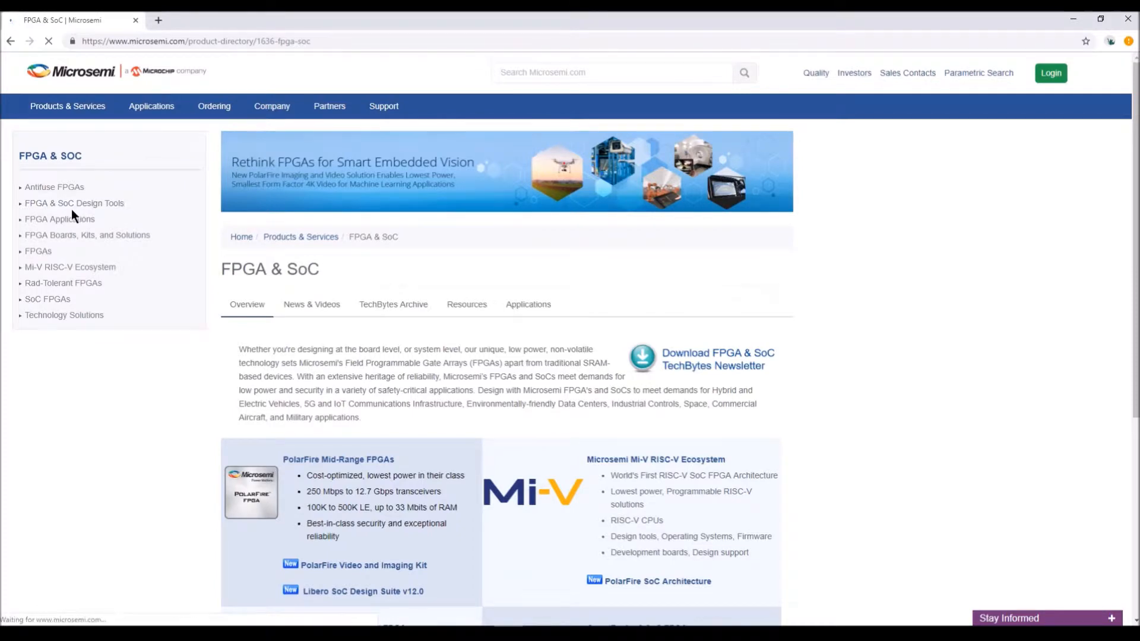
- Find SoftConsole among the FPGA & SoC Design Tools and show its available downloads
click(116, 206)
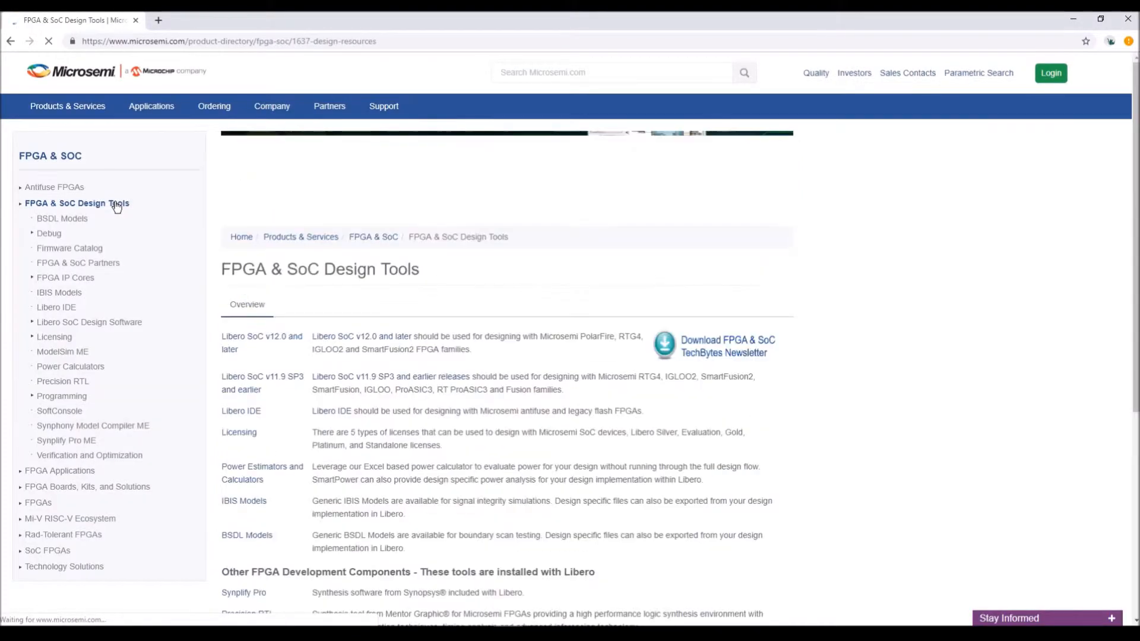
click(75, 411)
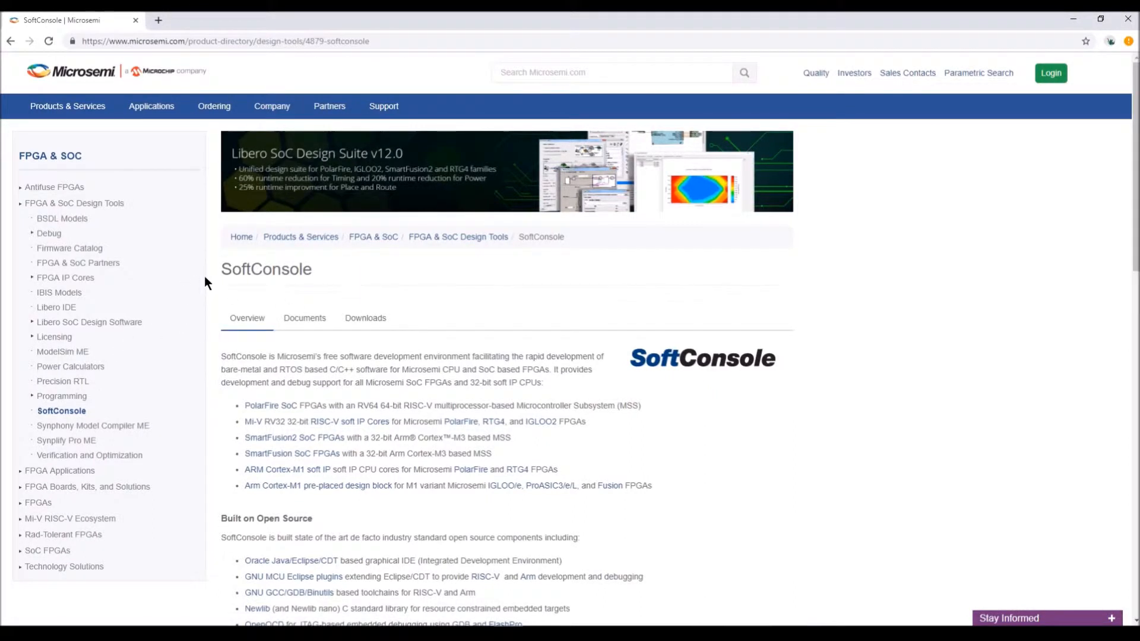
click(358, 321)
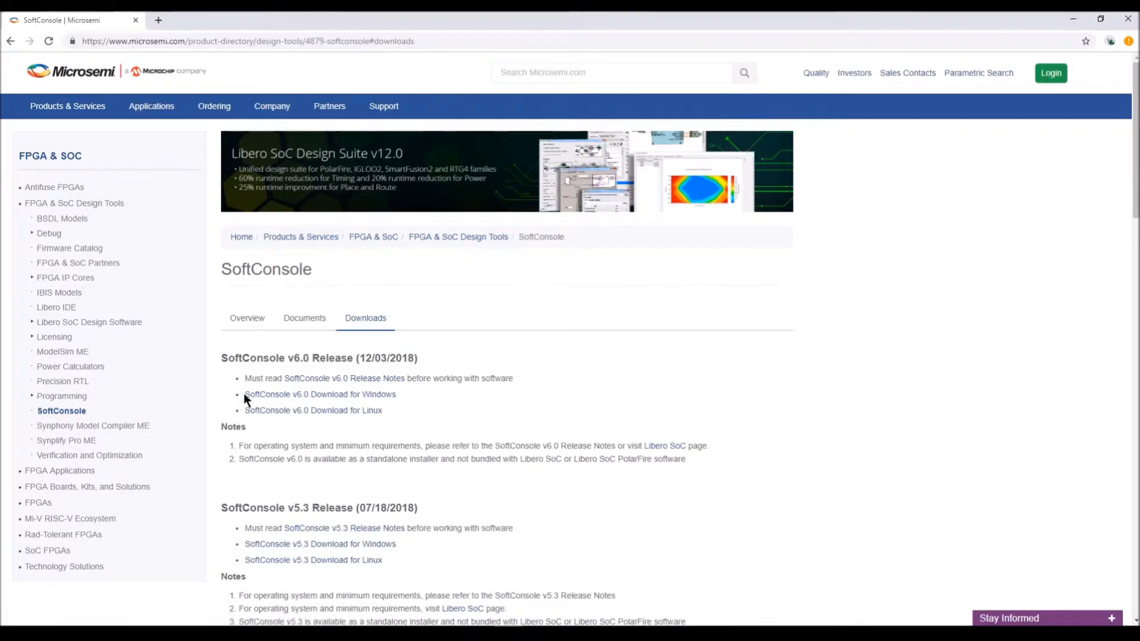
- Request the SoftConsole v6.0 download for Windows and sign in to the customer portal with the user name and account password
click(353, 396)
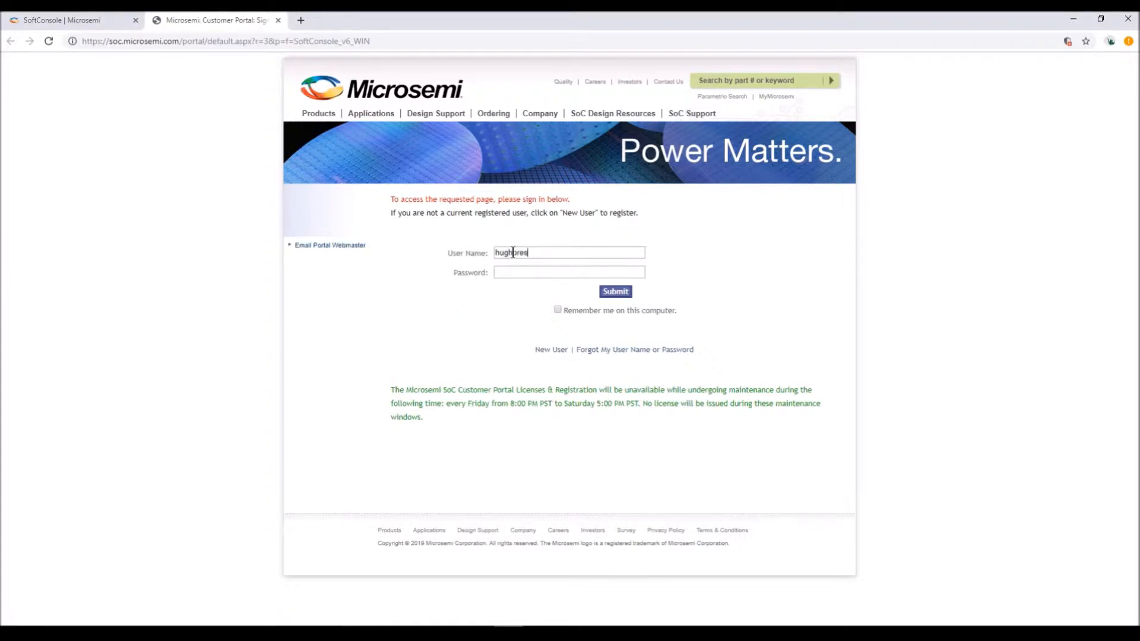
text(••••••)
key(Return)
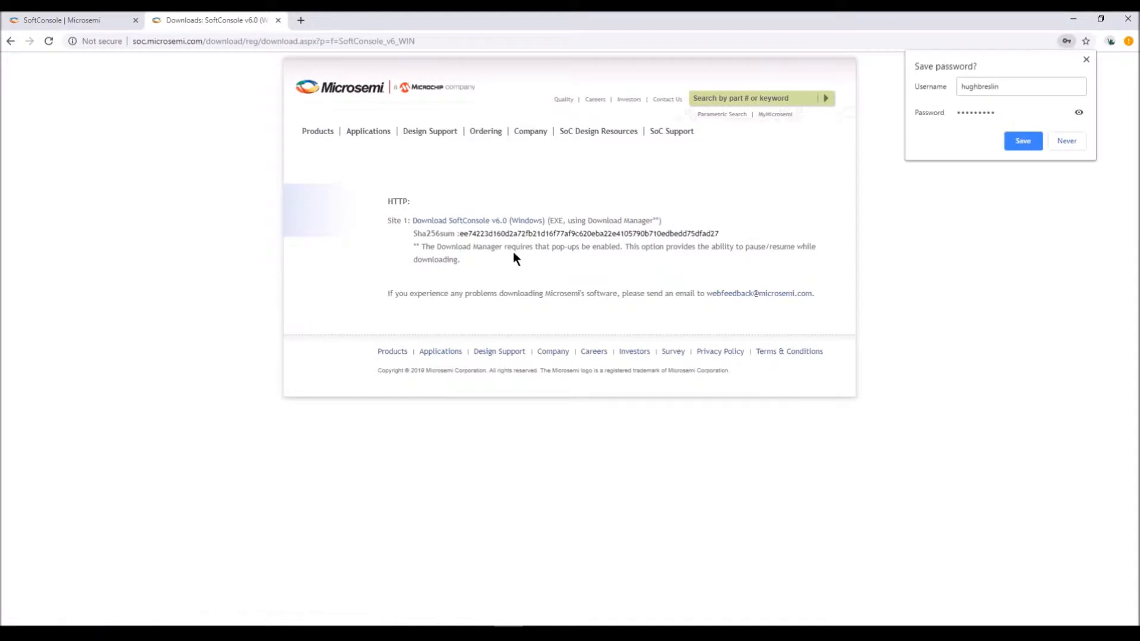
- Always allow pop-ups and redirects from soc.microsemi.com and start downloading the SoftConsole v6.0 Windows installer
click(437, 223)
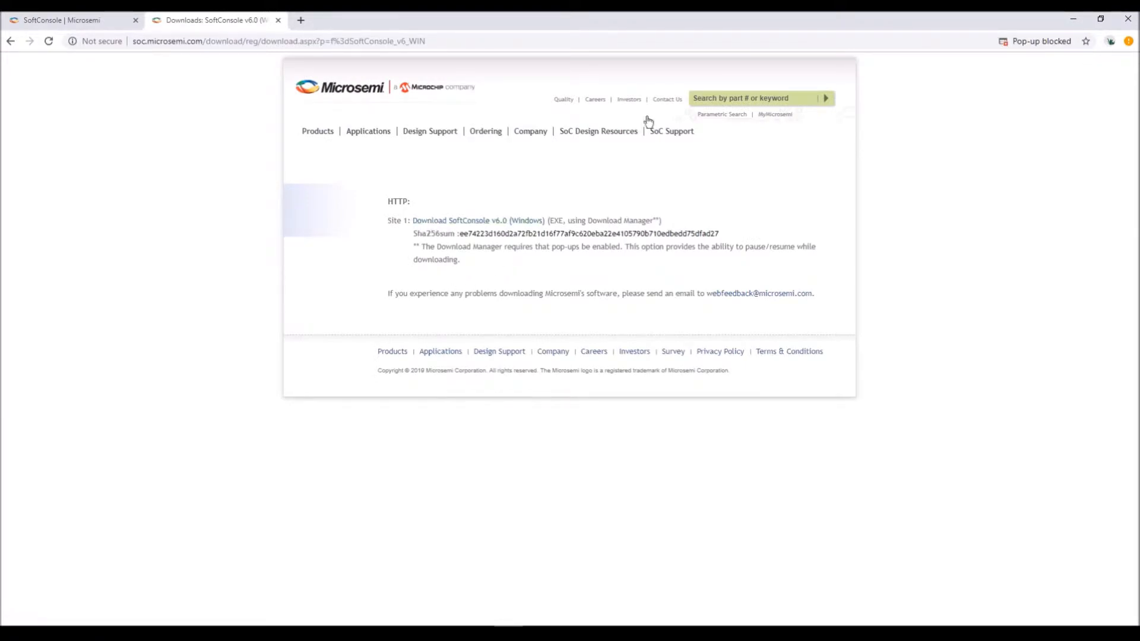
click(1070, 40)
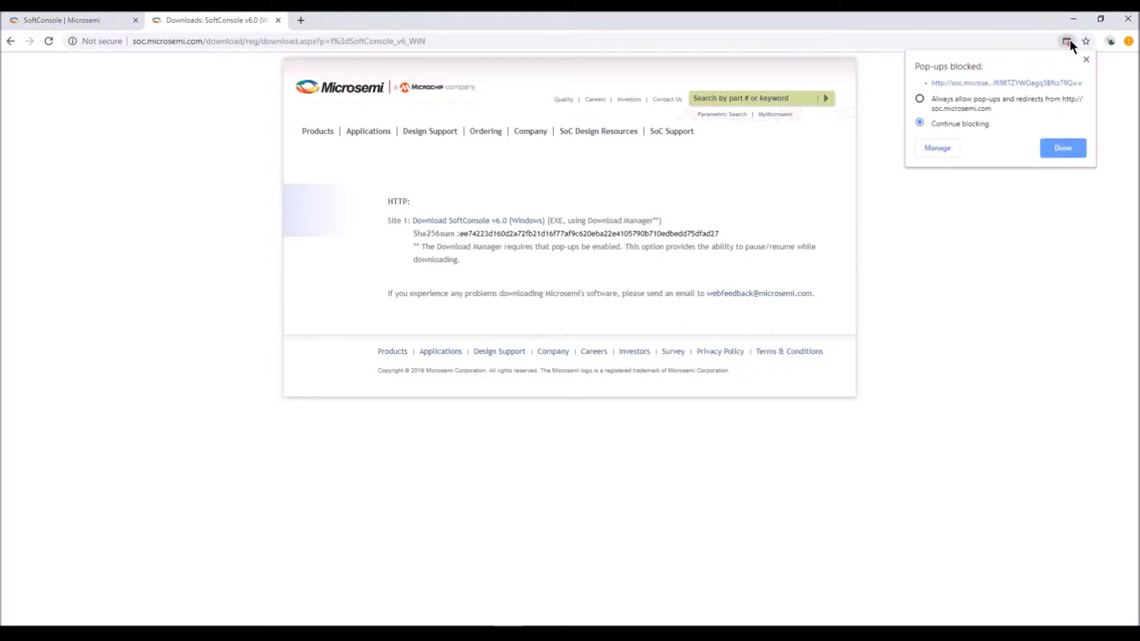
click(962, 107)
click(1059, 147)
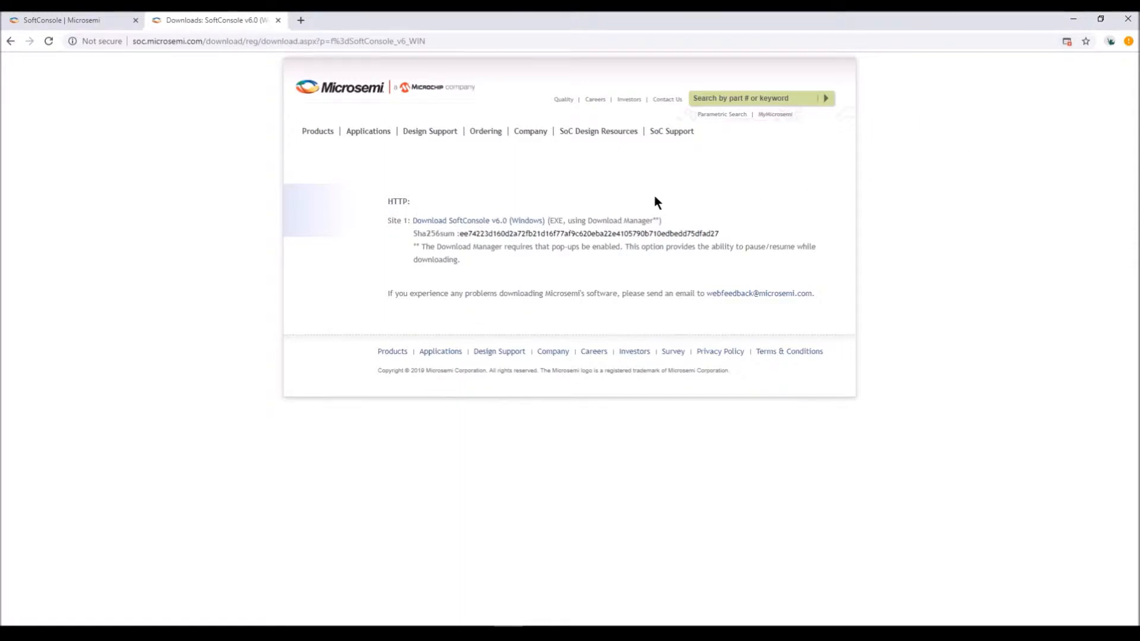
click(510, 222)
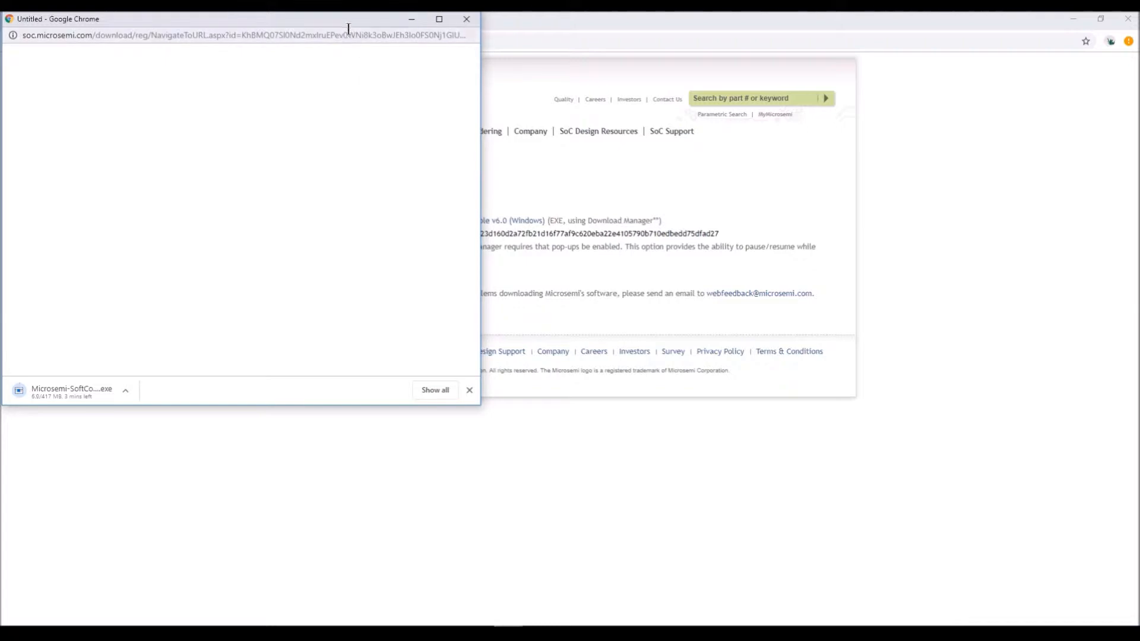
- Move the download pop-up window aside and download the SoftConsole v6.0 Release Notes from the SoftConsole page
drag(349, 28, 930, 178)
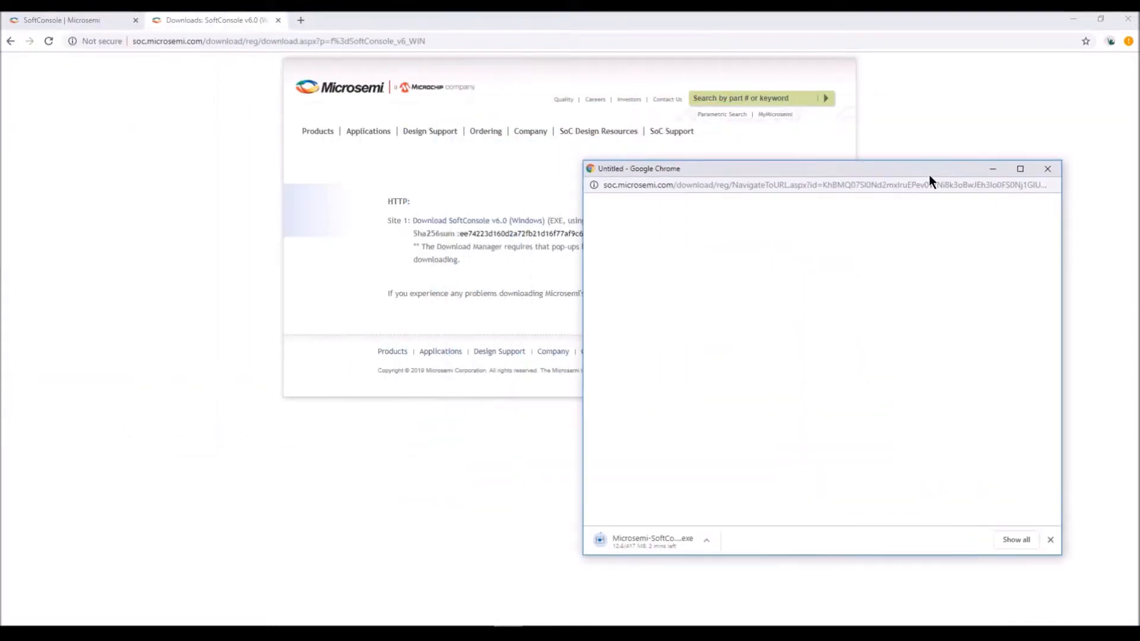
click(70, 23)
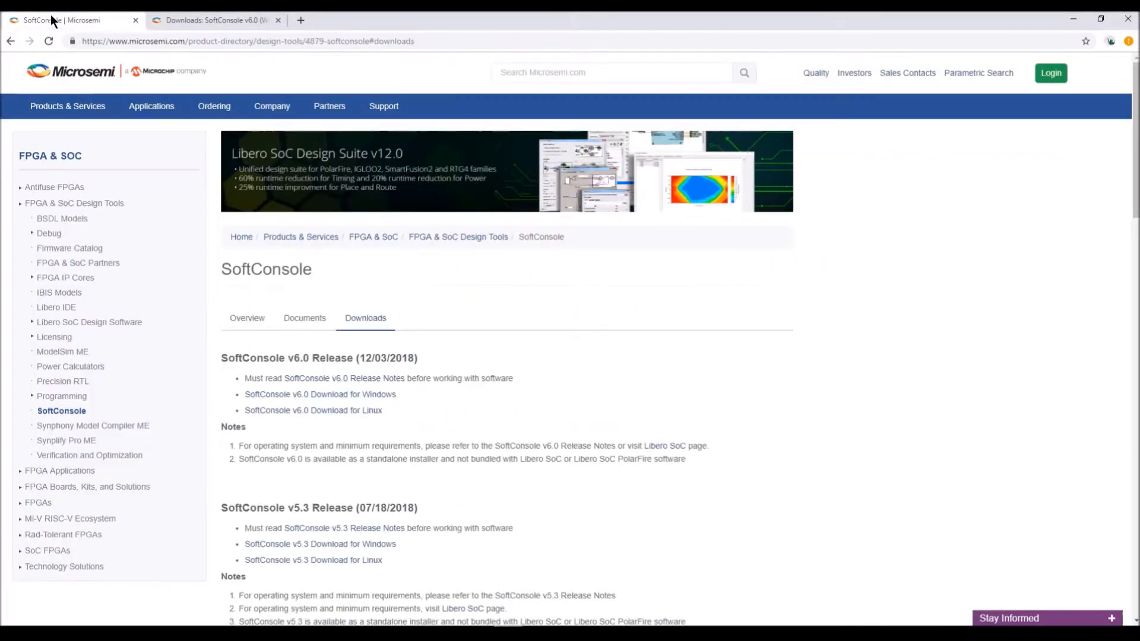
click(326, 380)
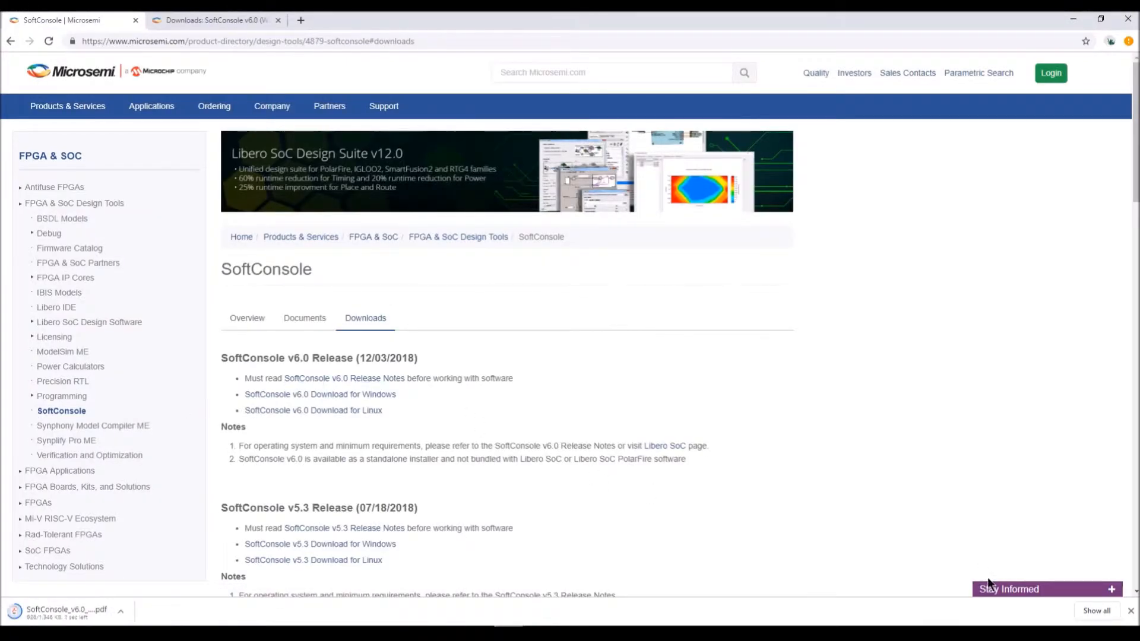
- Show the downloaded SoftConsole Windows installer in its folder and widen the folder window
click(1097, 610)
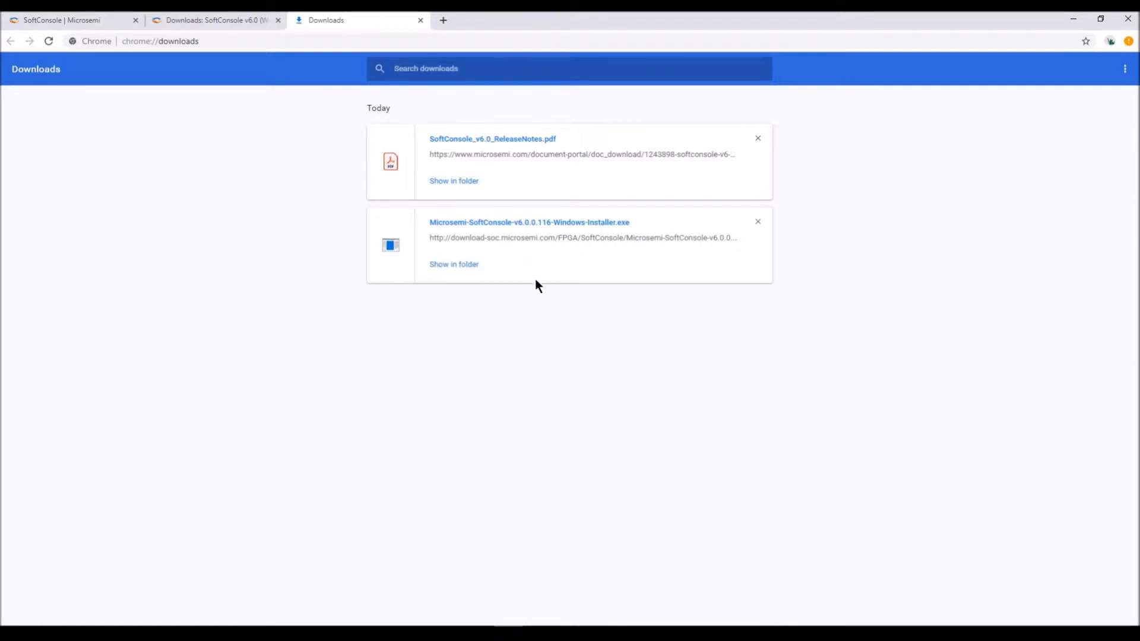
click(467, 265)
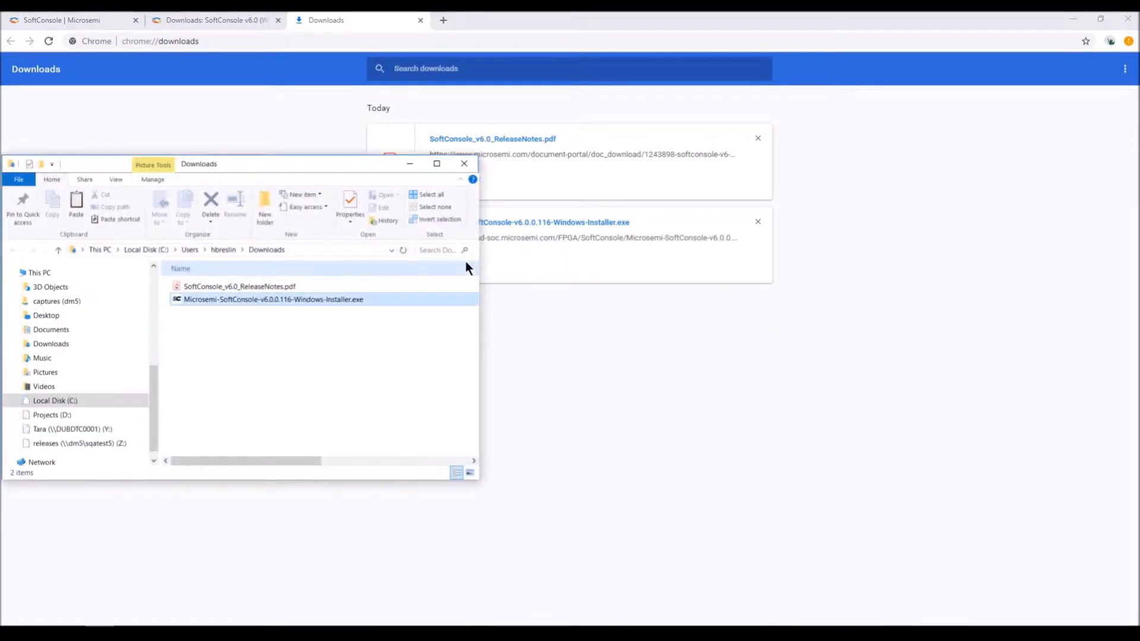
drag(479, 350, 571, 369)
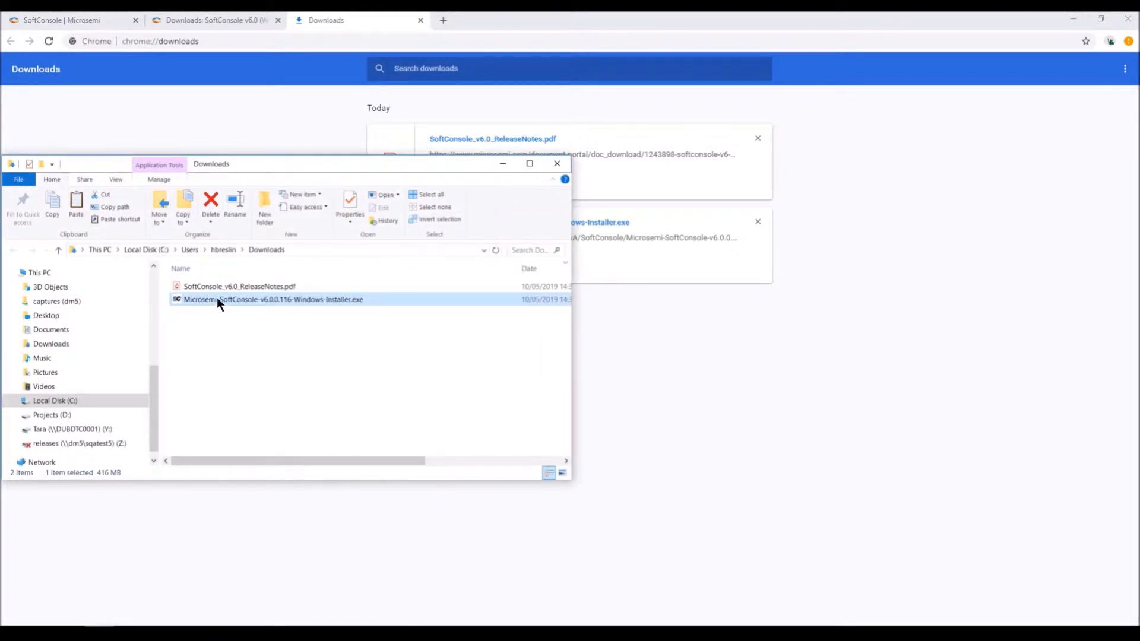
- Open SoftConsole_v6.0_ReleaseNotes.pdf and go to the Installing section for Windows through the bookmarks
click(286, 287)
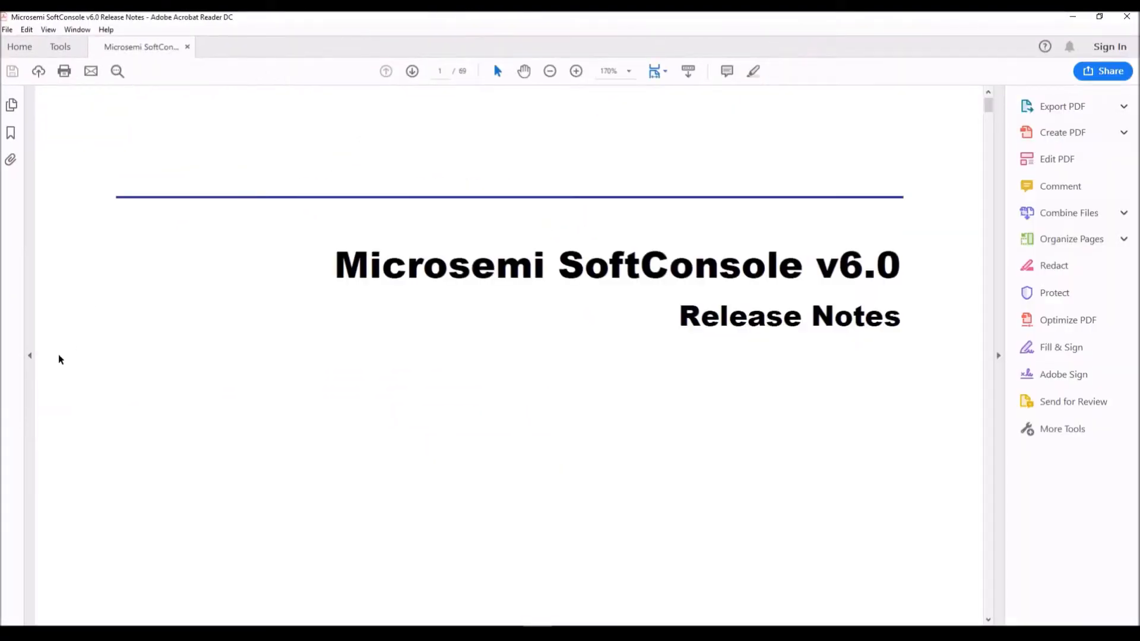
click(10, 133)
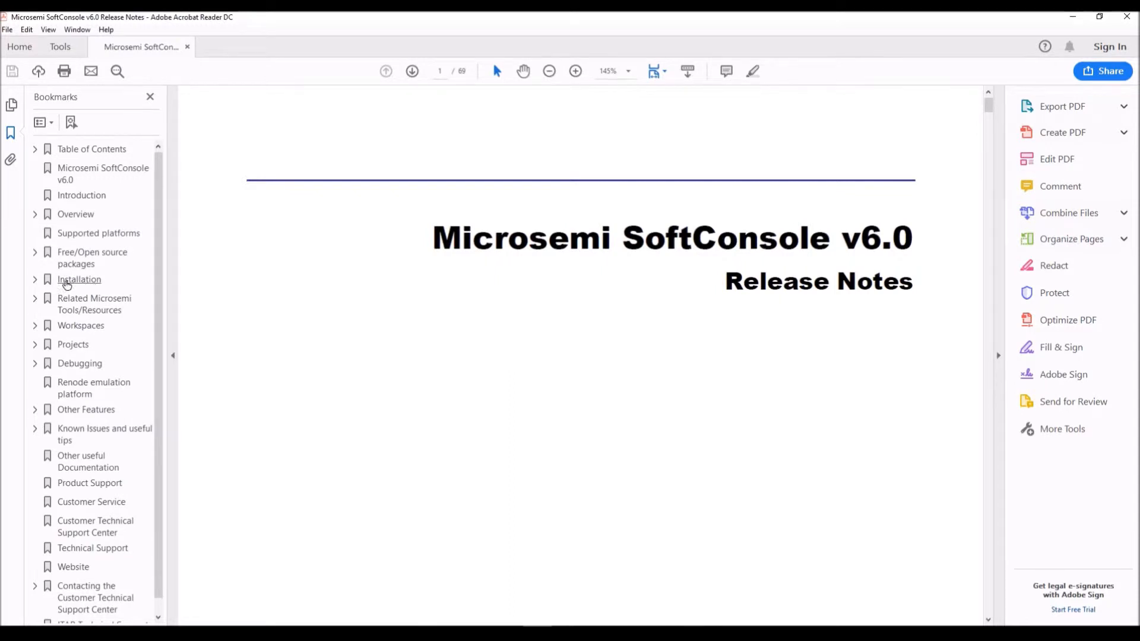
click(37, 279)
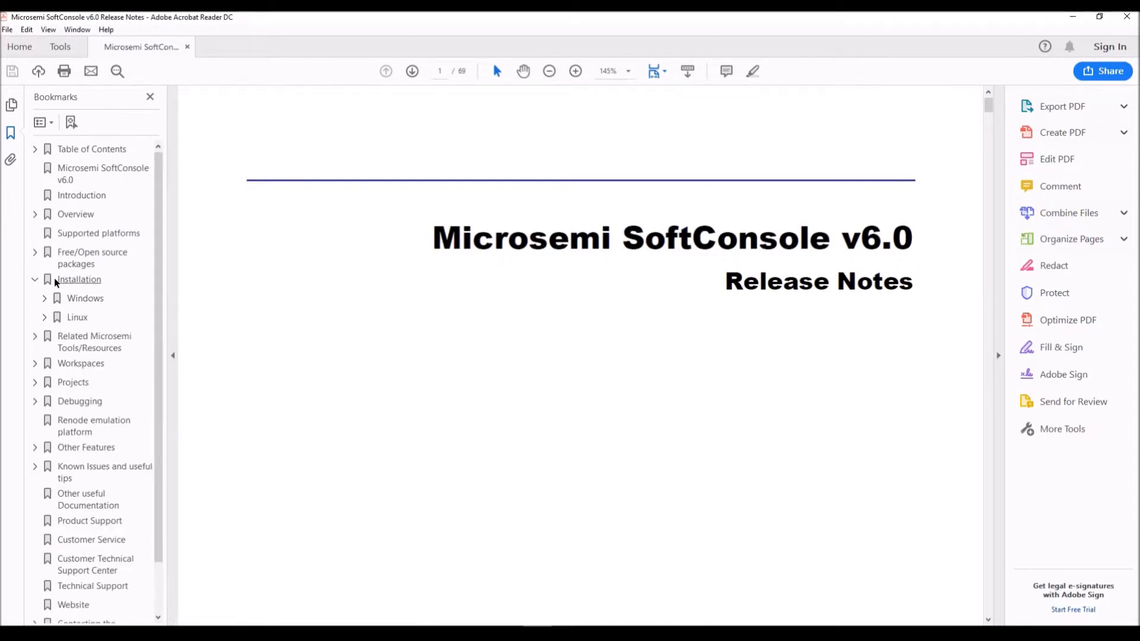
click(47, 299)
click(86, 318)
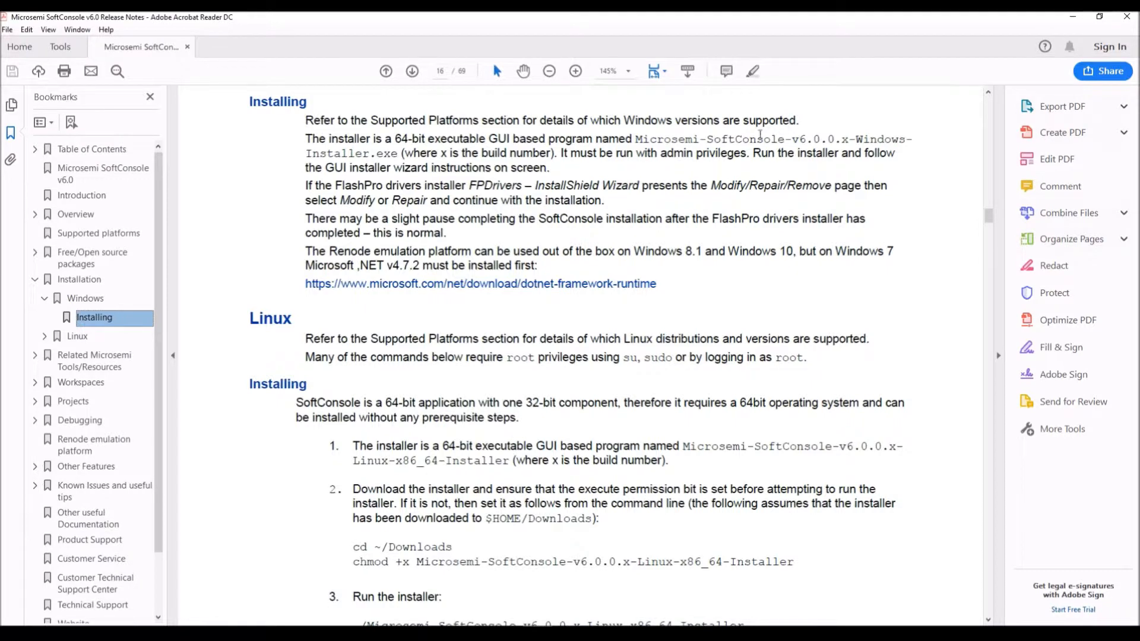
- Bring back the Downloads folder, select the Windows installer and move the window clear of the Windows installation instructions
click(107, 631)
click(262, 595)
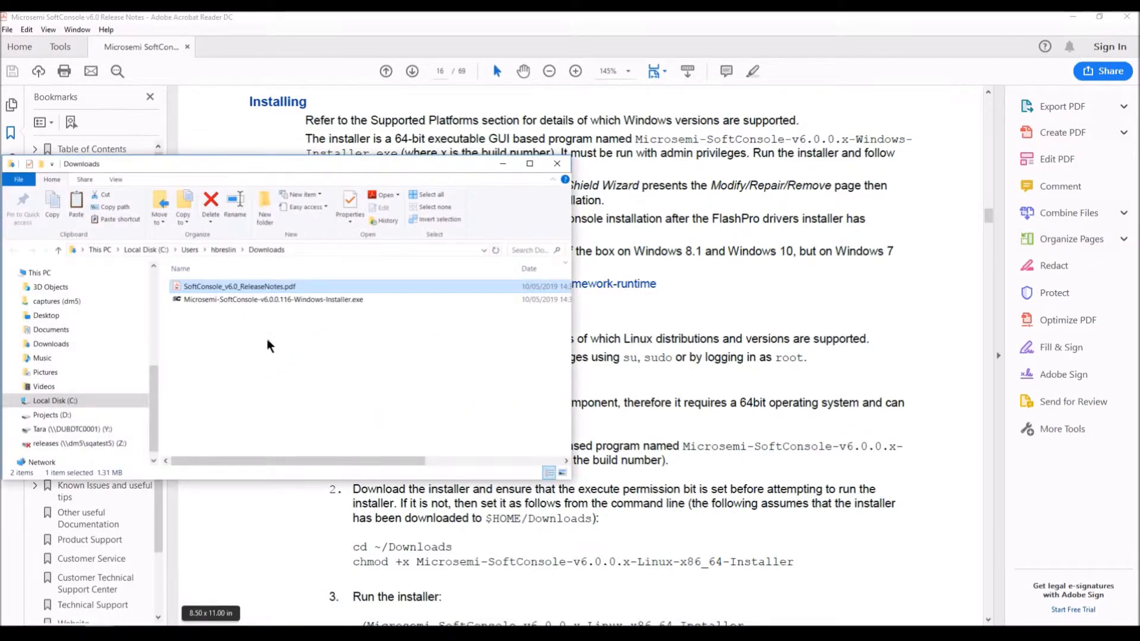
click(197, 301)
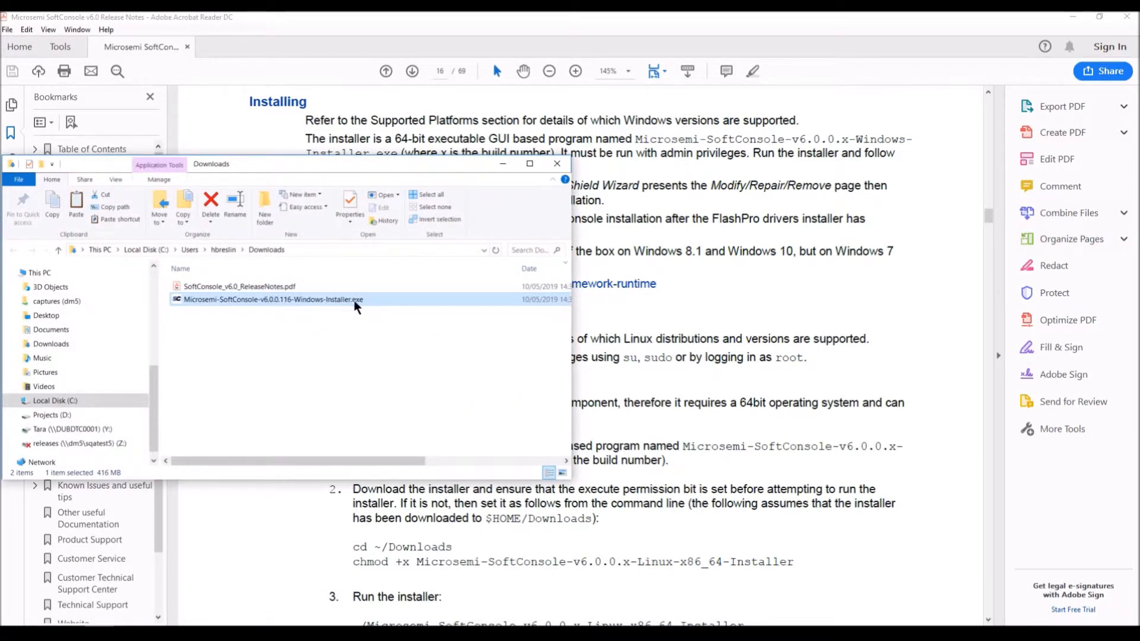
drag(306, 178, 865, 295)
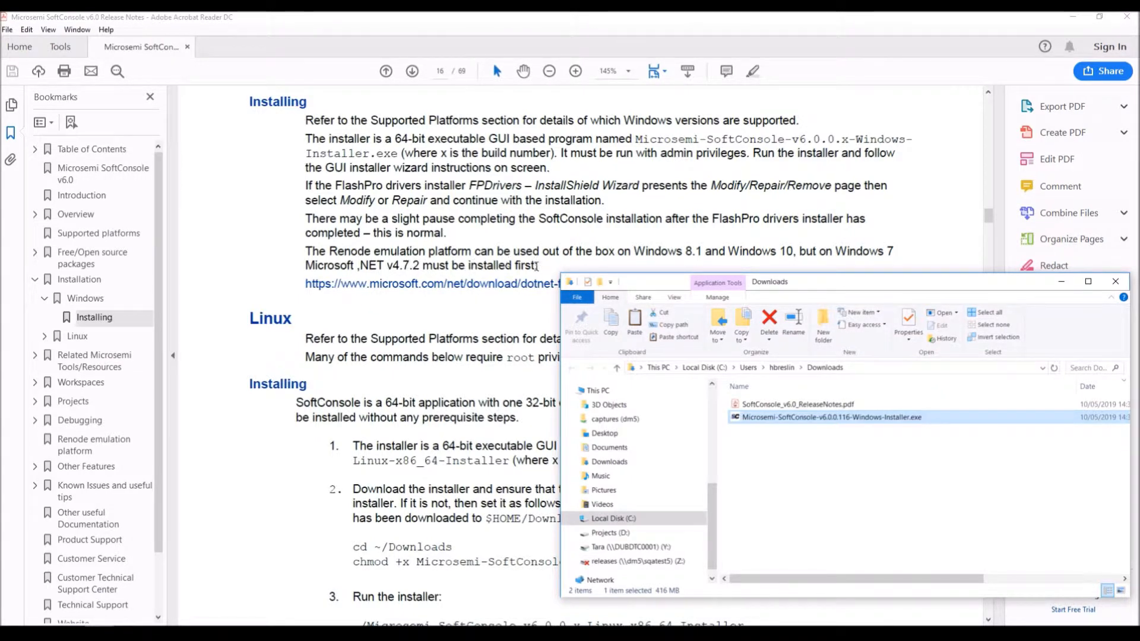
drag(631, 285, 633, 322)
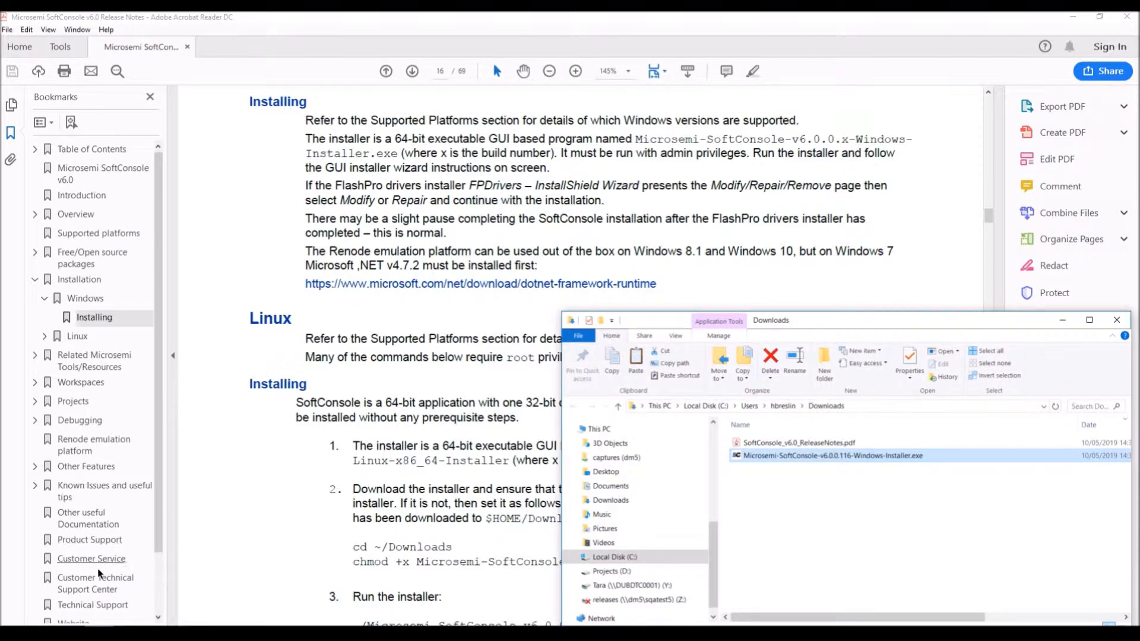
- Check the .NET Framework 4.7 Advanced Services entry in Windows Features and close the dialog without changes
key(super)
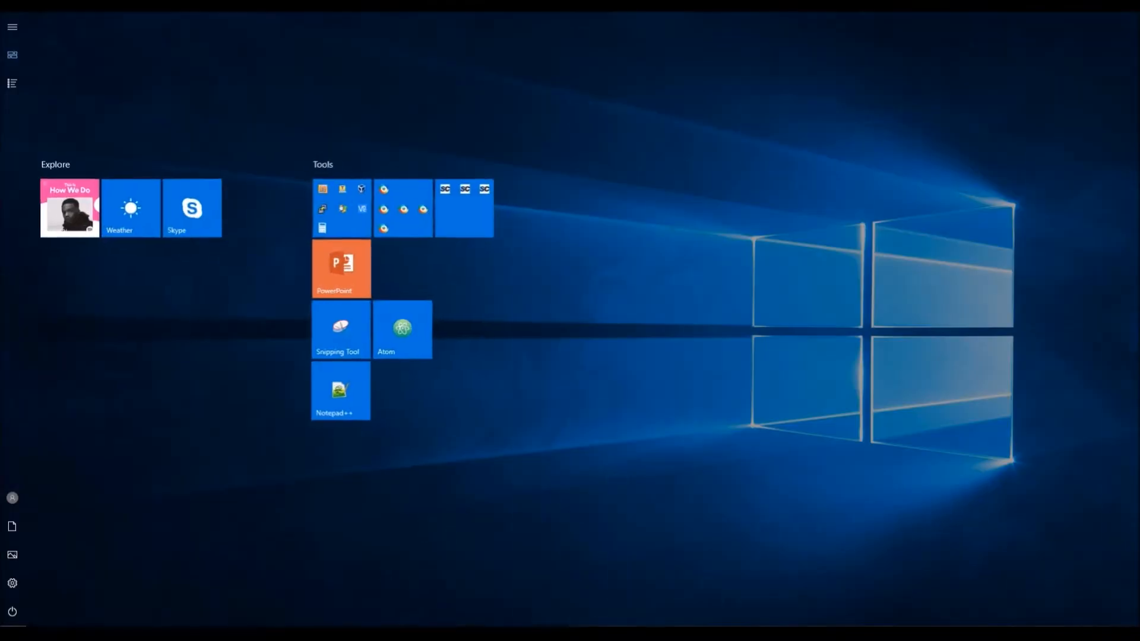
text(add)
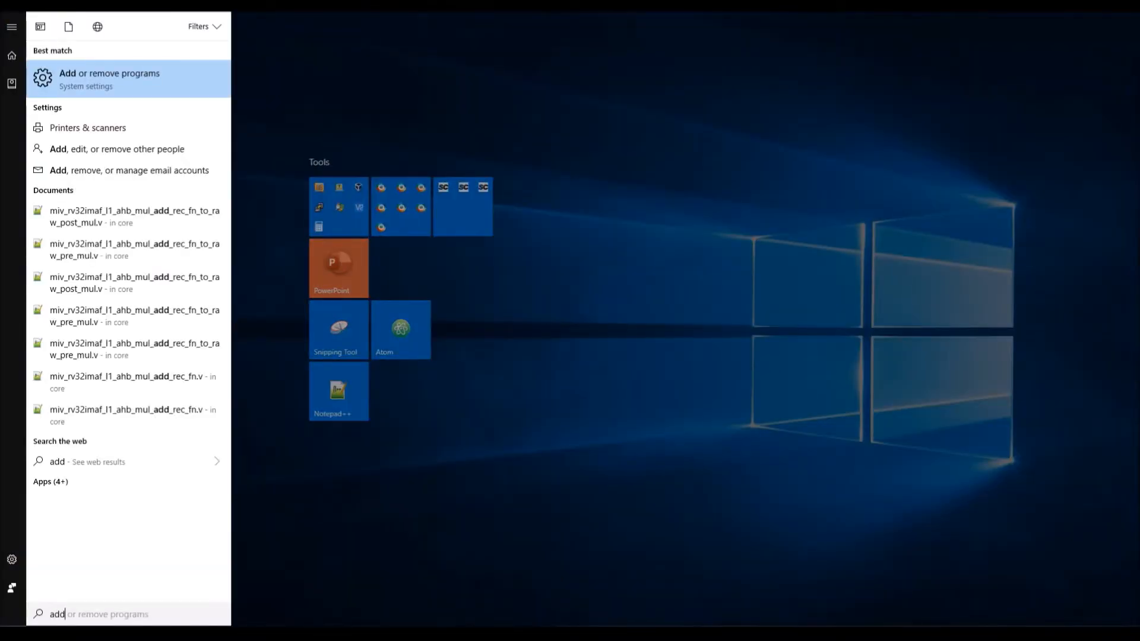
text( f)
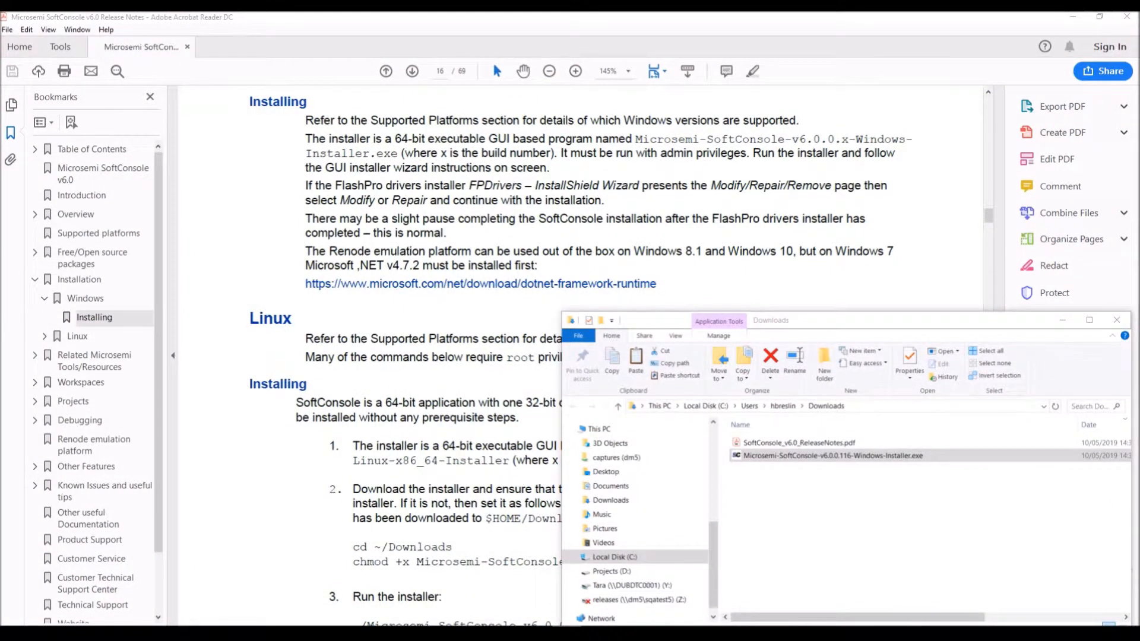
drag(190, 276, 277, 237)
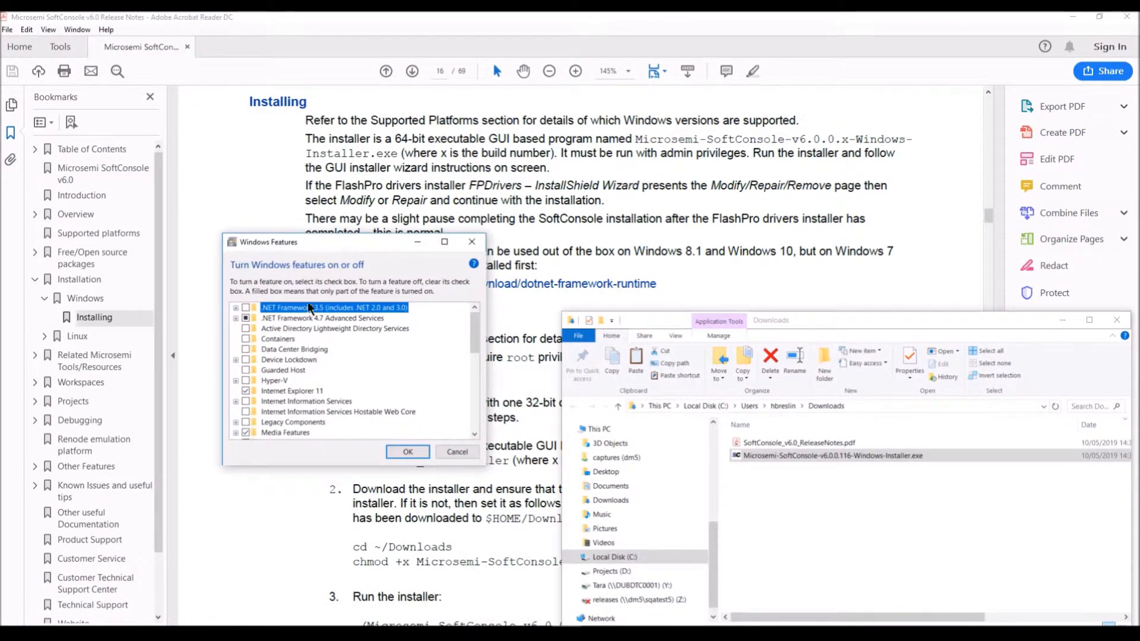
click(308, 318)
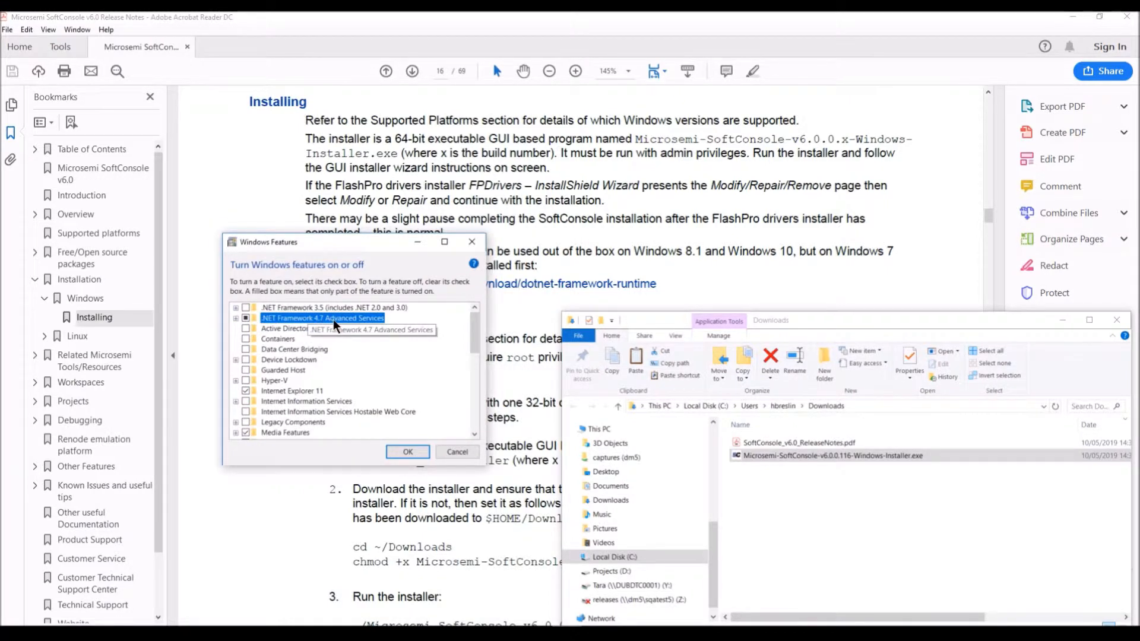
click(457, 451)
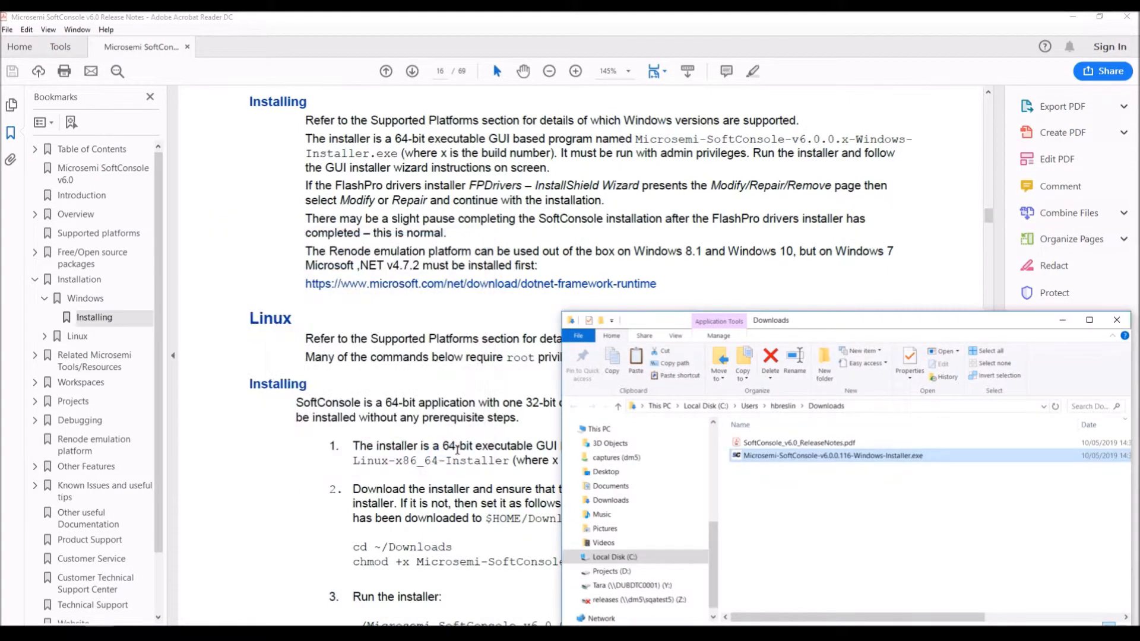
- Run the Microsemi SoftConsole v6.0 Windows installer as administrator and accept its license agreement
right_click(768, 454)
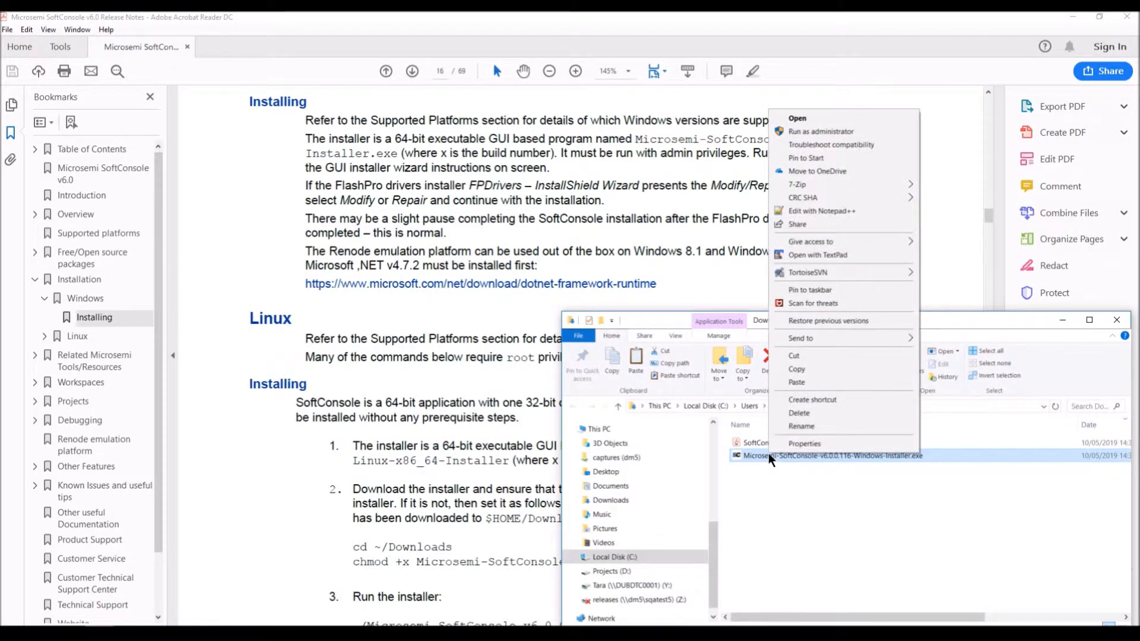
click(789, 131)
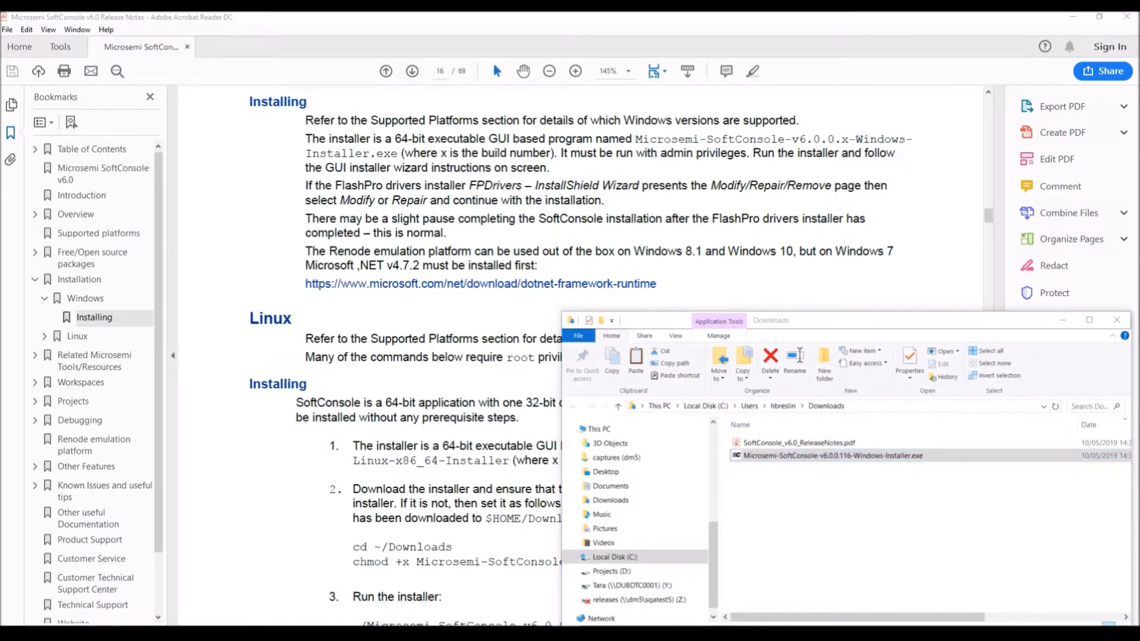
drag(1, 264, 397, 282)
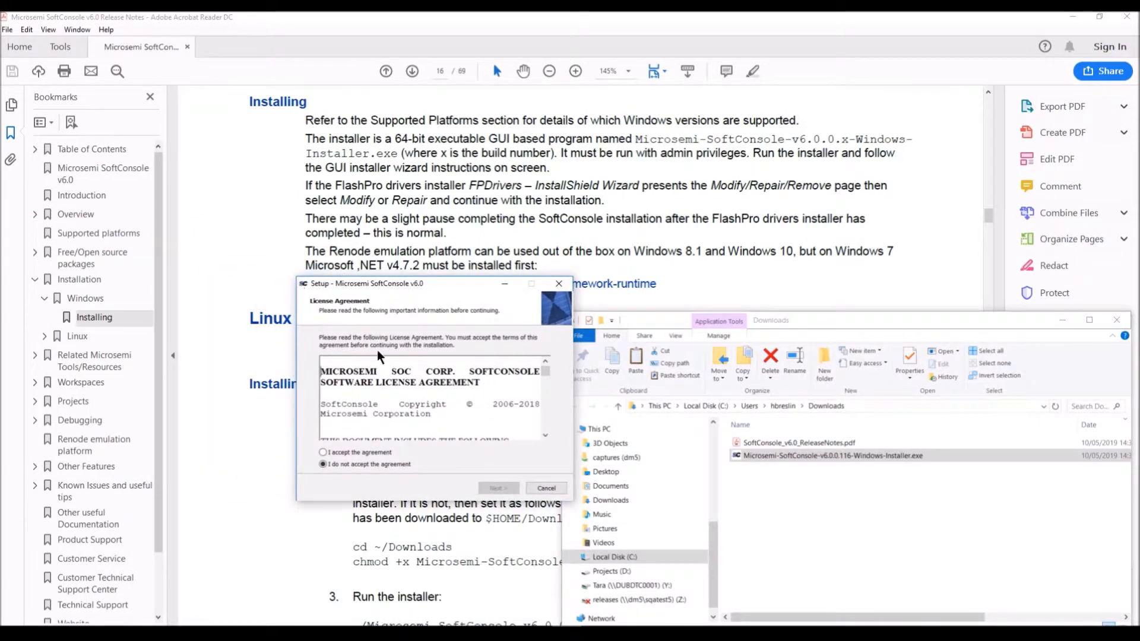
click(333, 451)
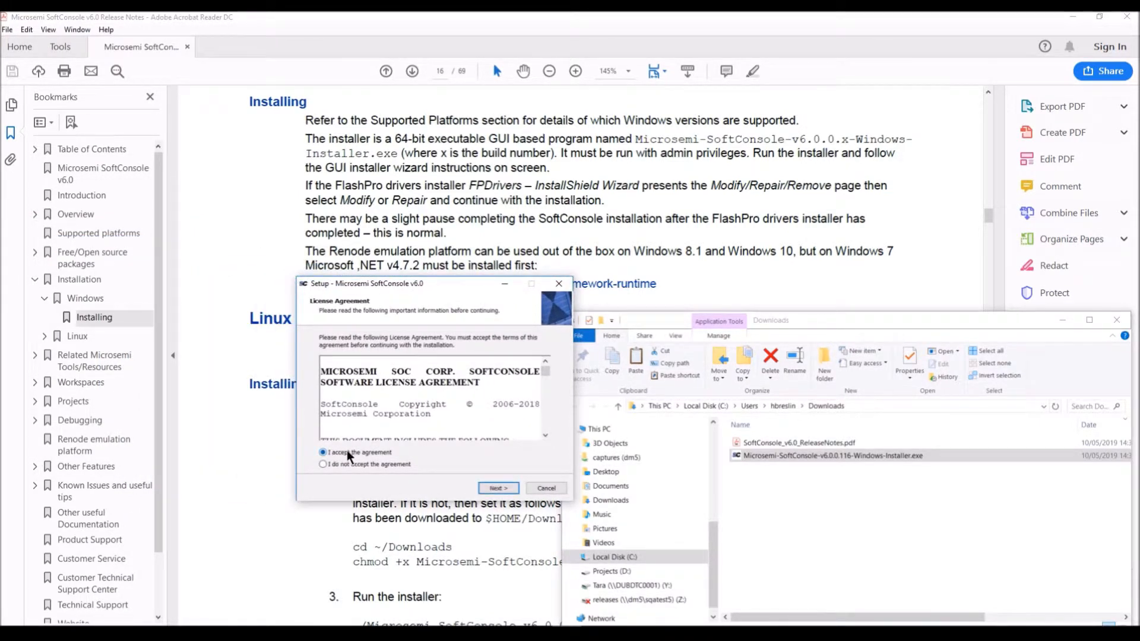
click(493, 488)
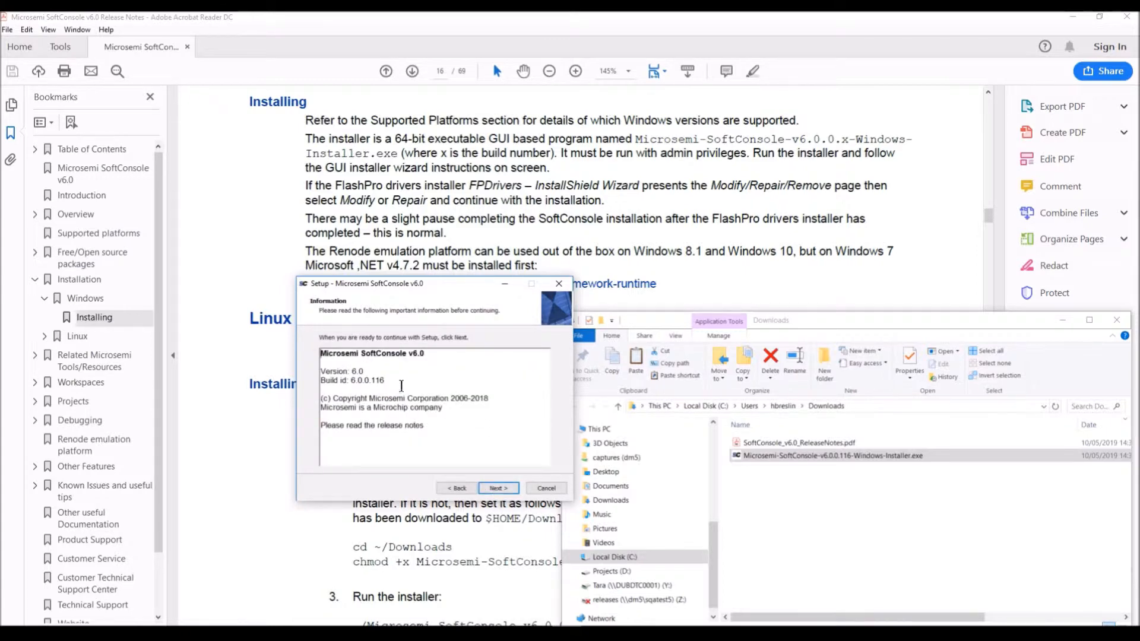
- Start the installation with destination C:\Microsemi\SoftConsole_v6.0, Start Menu folder Microsemi\SoftConsole v6.0 and a desktop shortcut
click(487, 488)
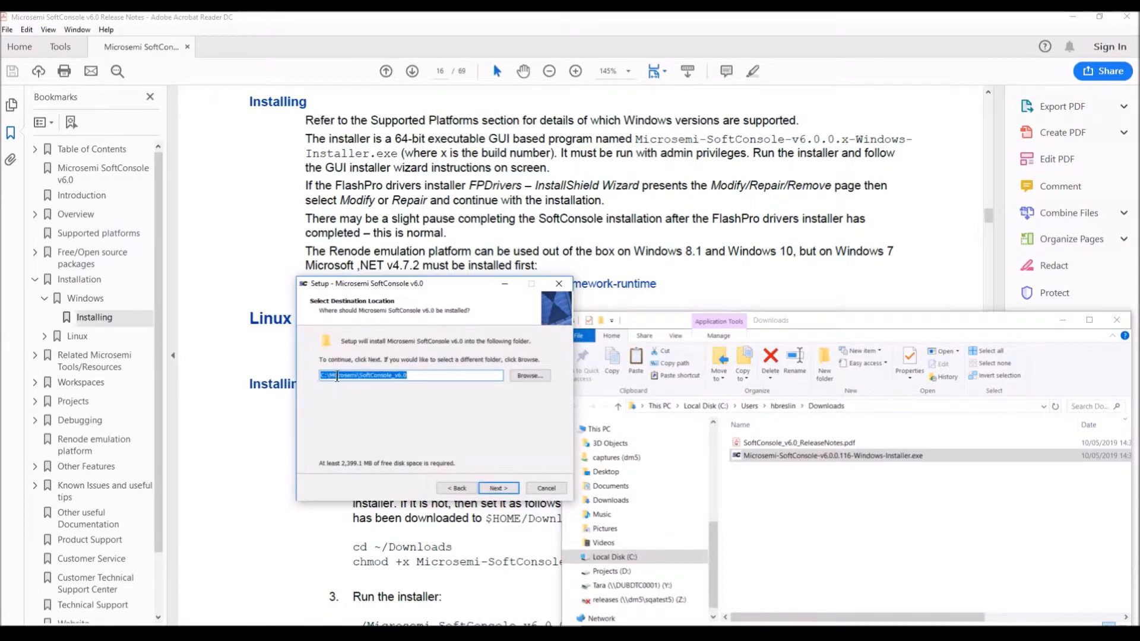
click(495, 487)
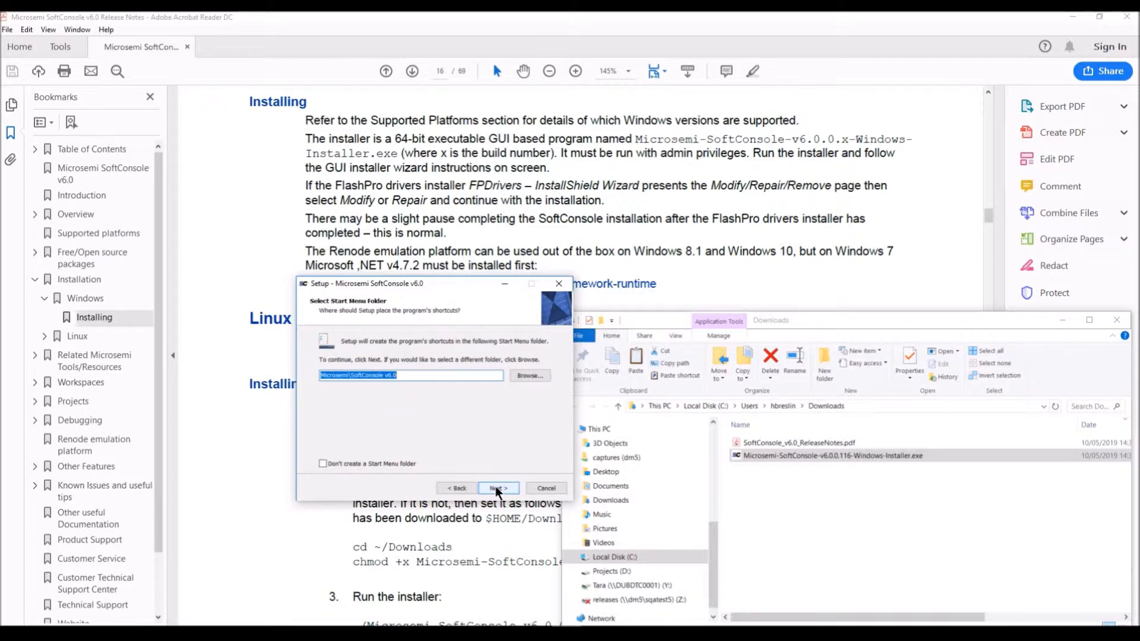
click(496, 488)
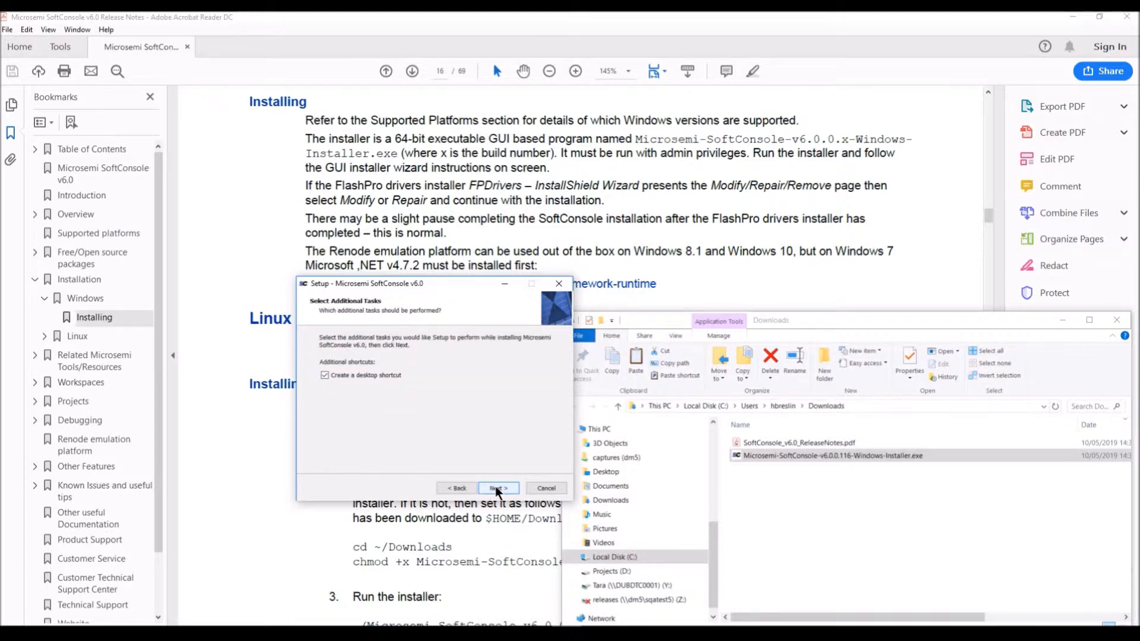
click(495, 488)
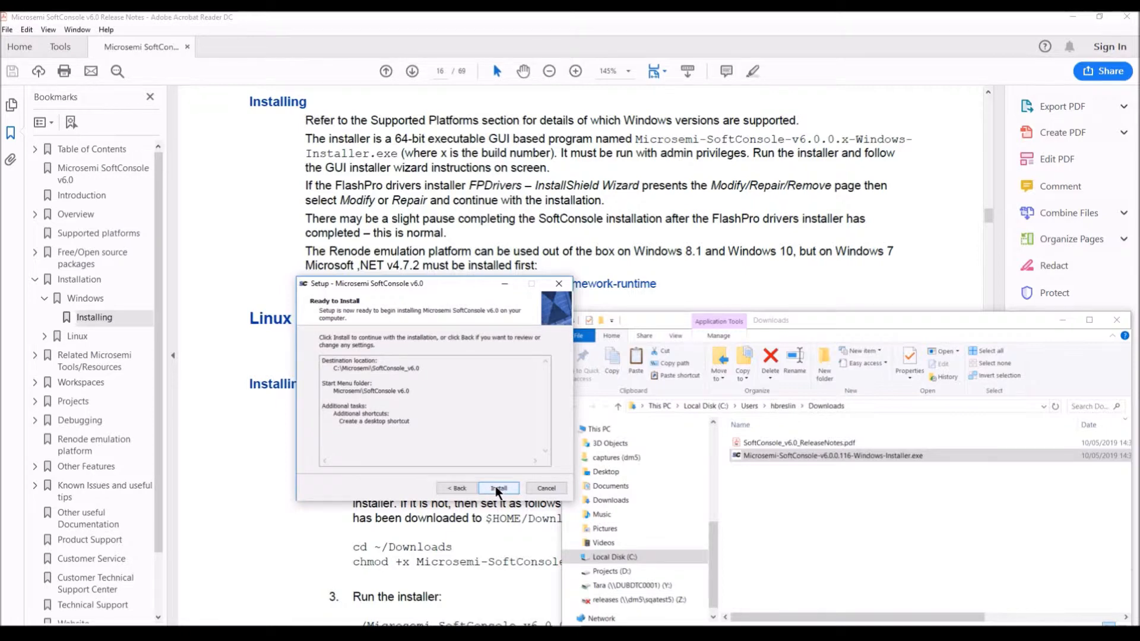
click(495, 488)
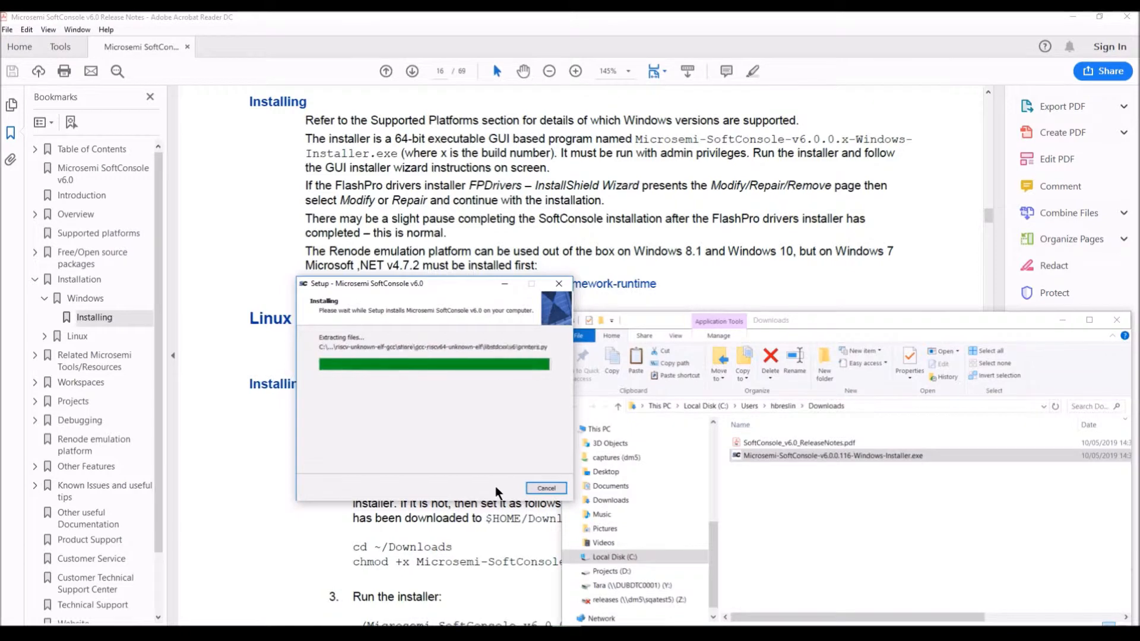
- Complete the FPDrivers setup with the Modify option and DefaultFeature selected, and finish the SoftConsole setup wizard
drag(0, 254, 504, 246)
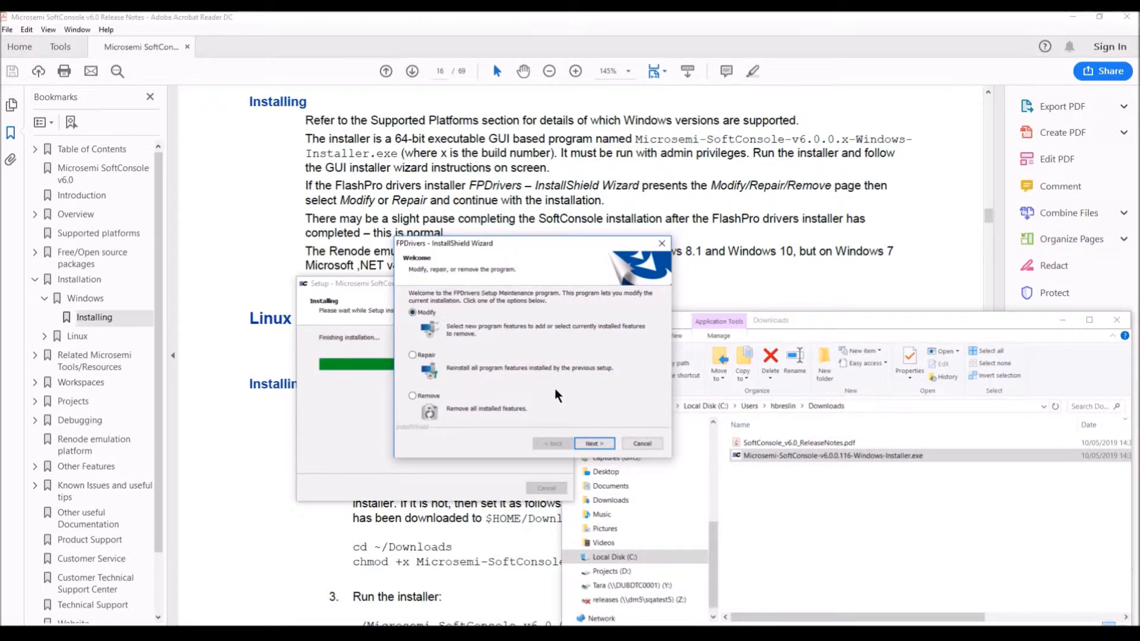
click(586, 444)
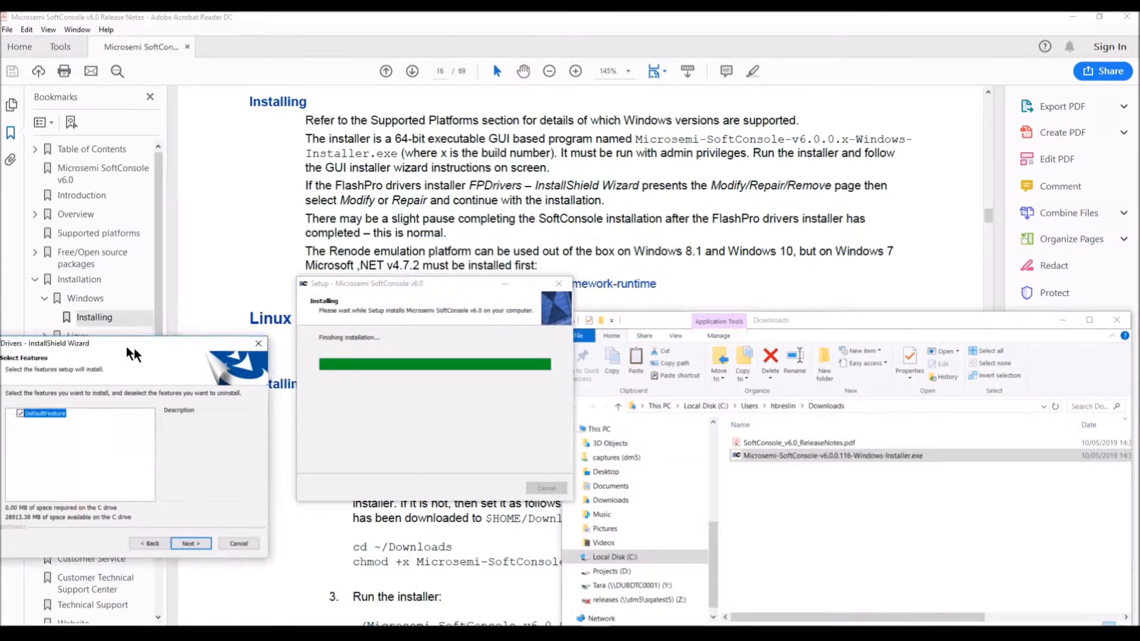
drag(166, 307, 508, 288)
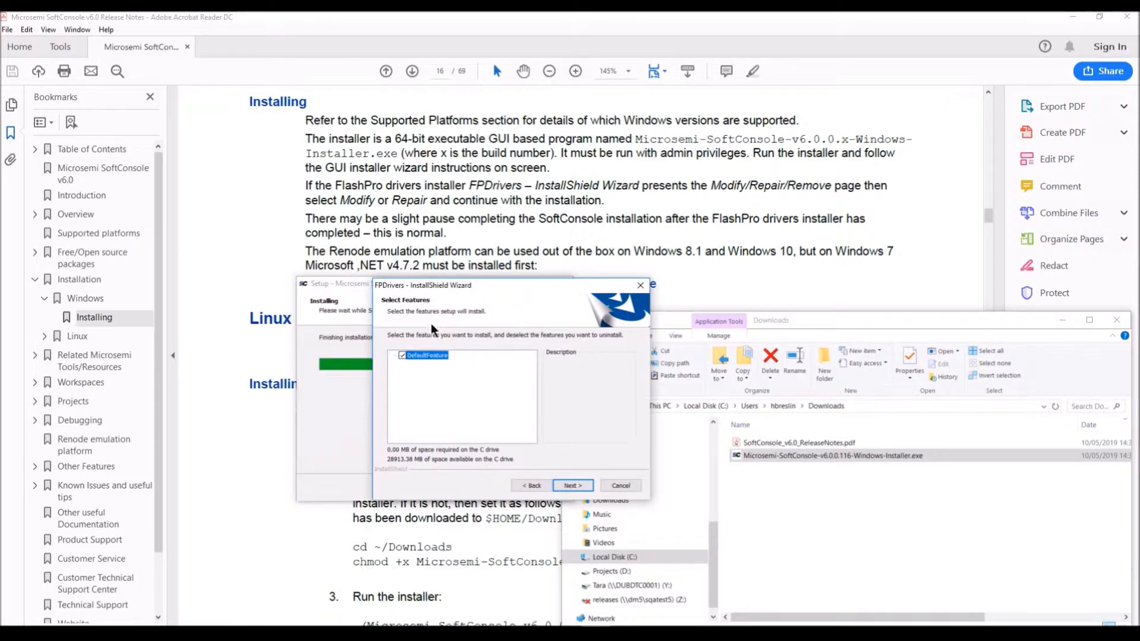
click(567, 484)
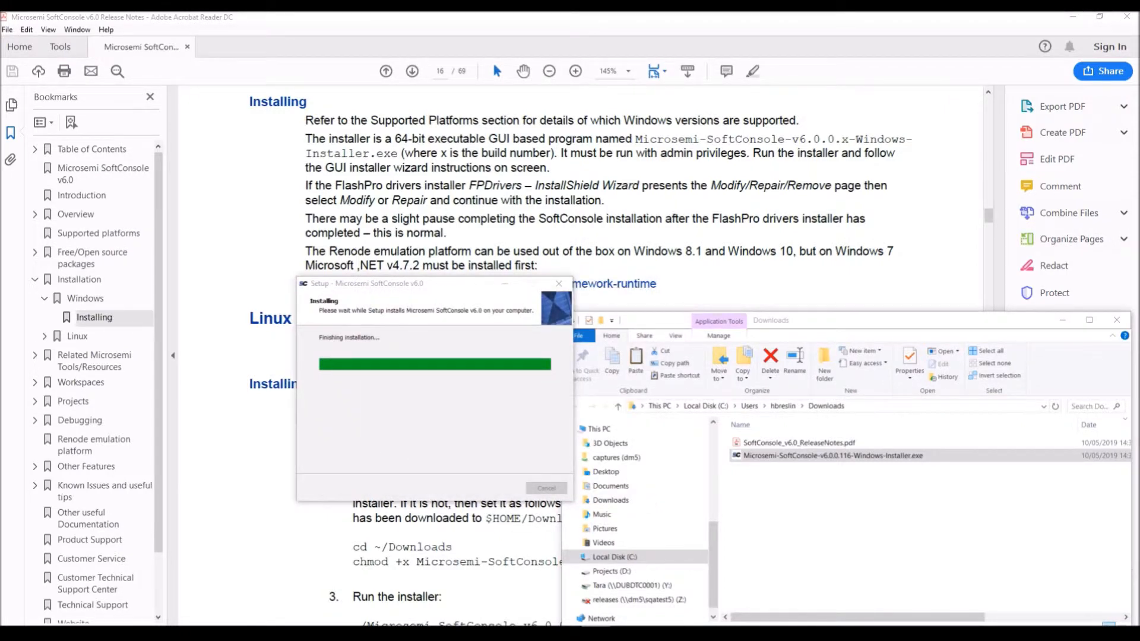
drag(166, 307, 499, 262)
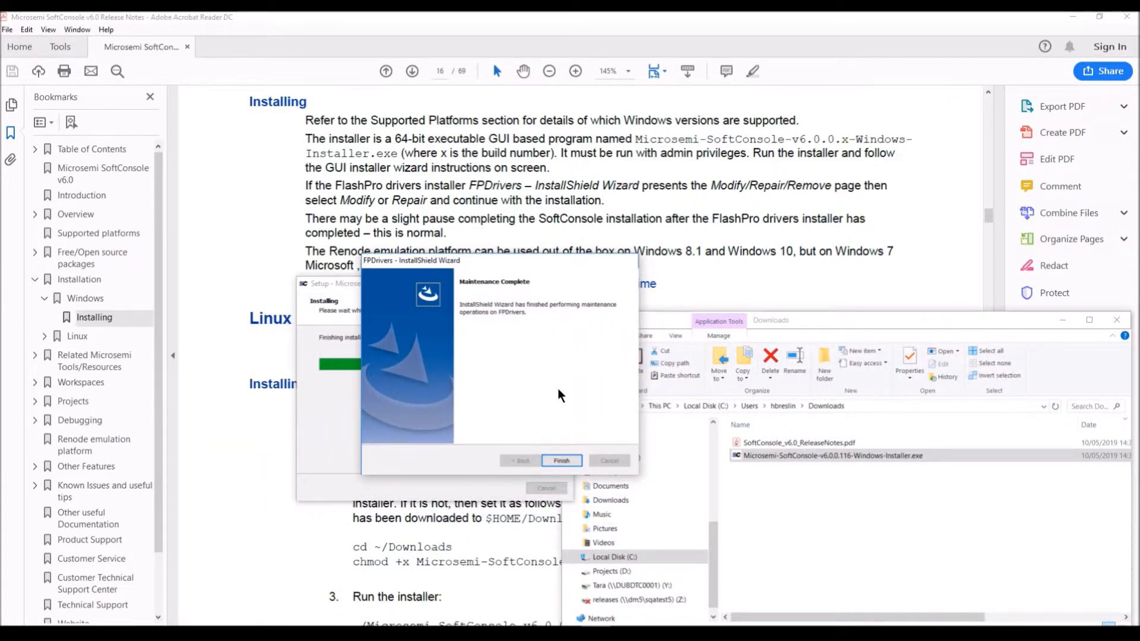
click(556, 461)
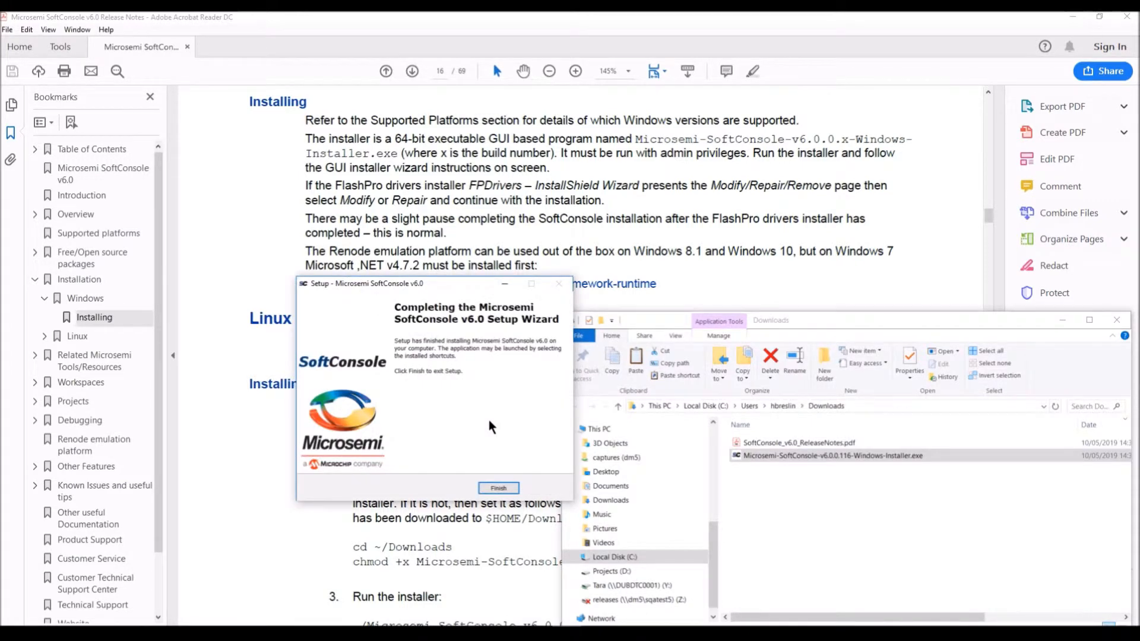
click(496, 489)
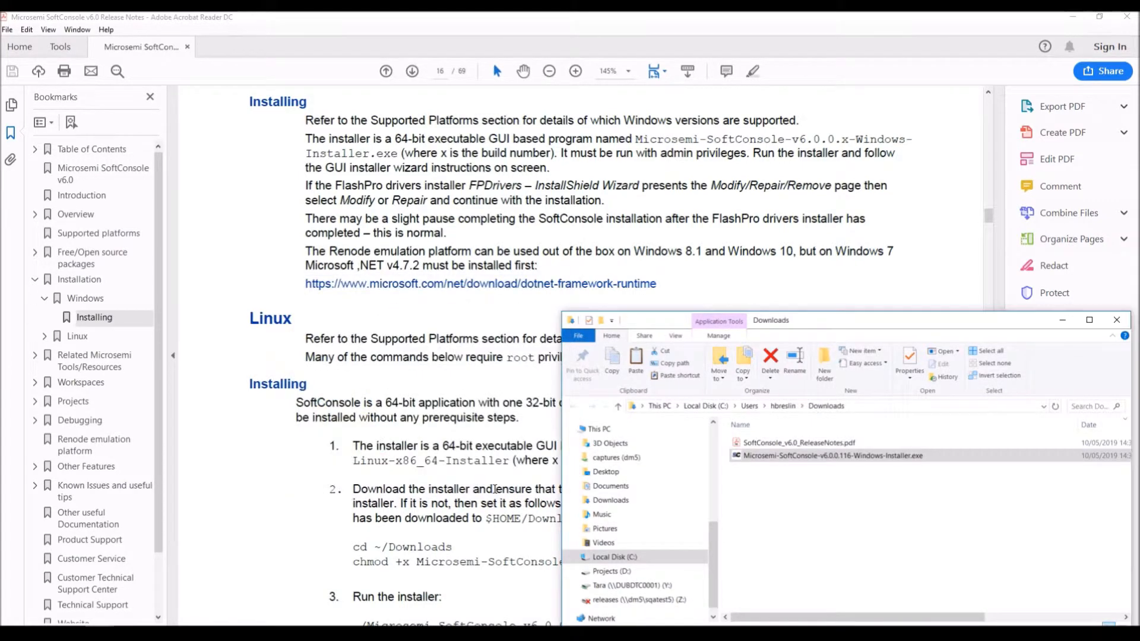
- Close the Downloads folder, the release notes PDF and the remaining browser windows
click(1114, 321)
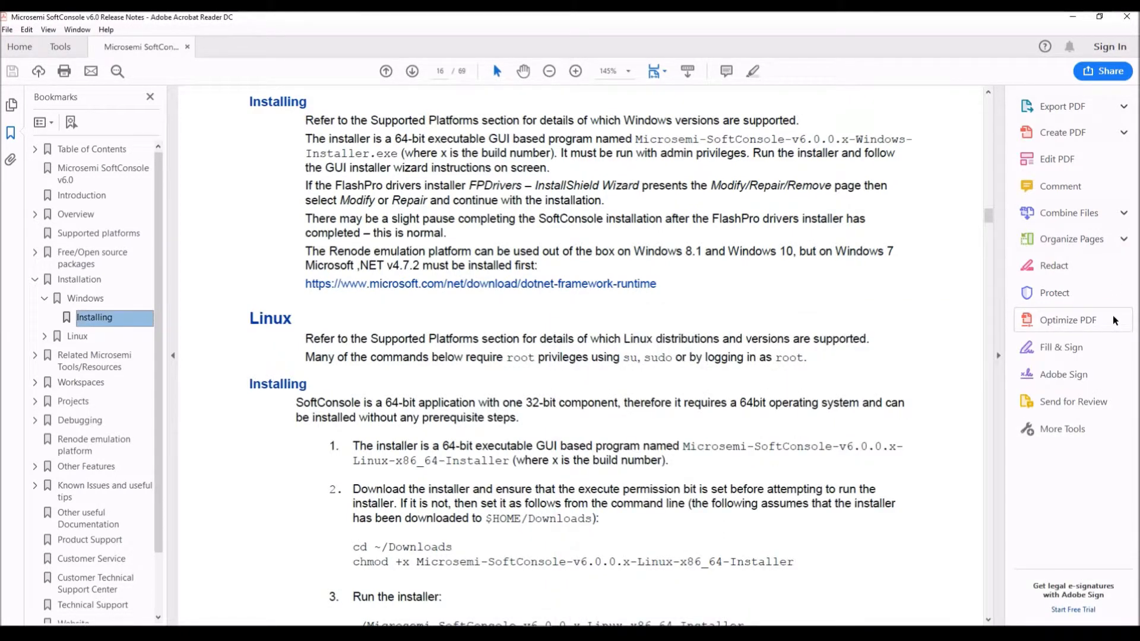
click(1127, 17)
click(1126, 16)
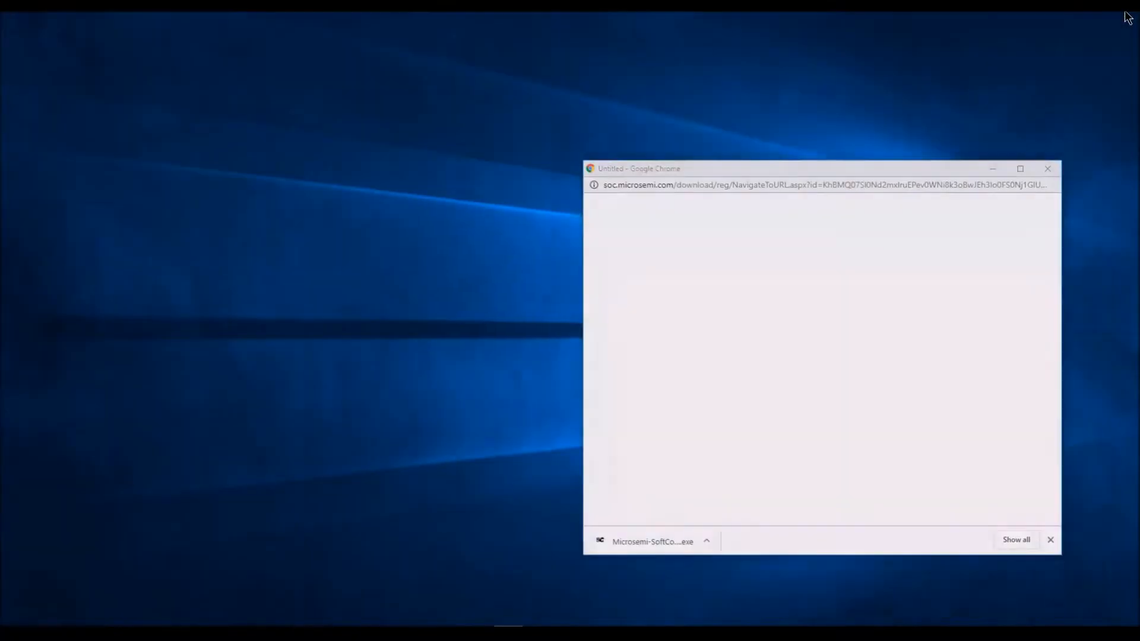
click(1049, 167)
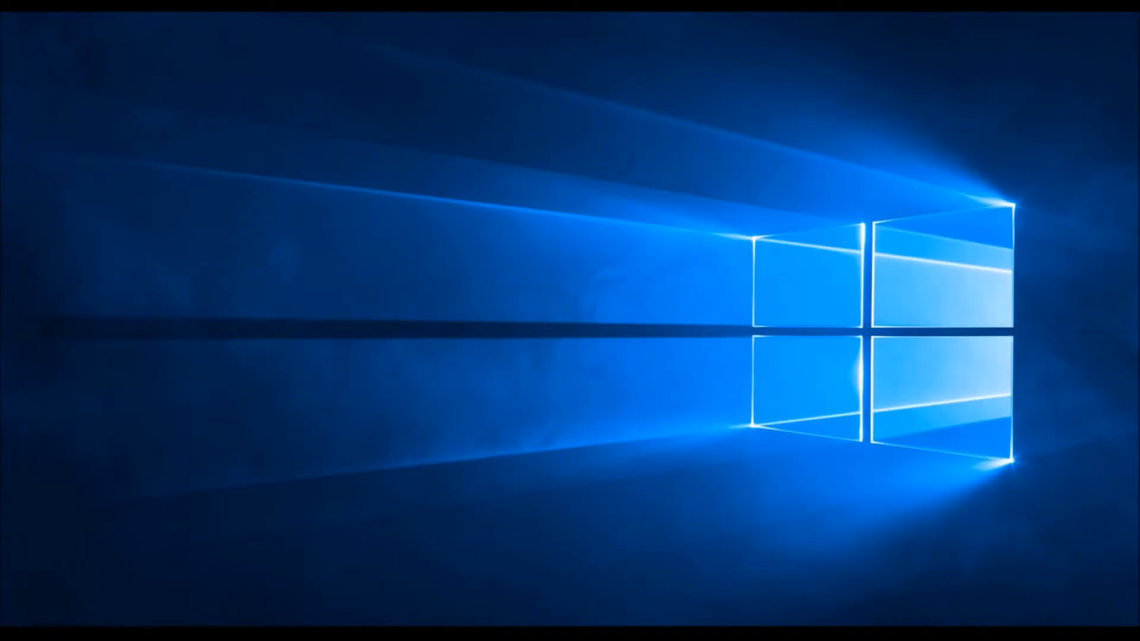
- Launch SoftConsole v6.0 from the Microsemi folder in the list of all installed apps
click(12, 623)
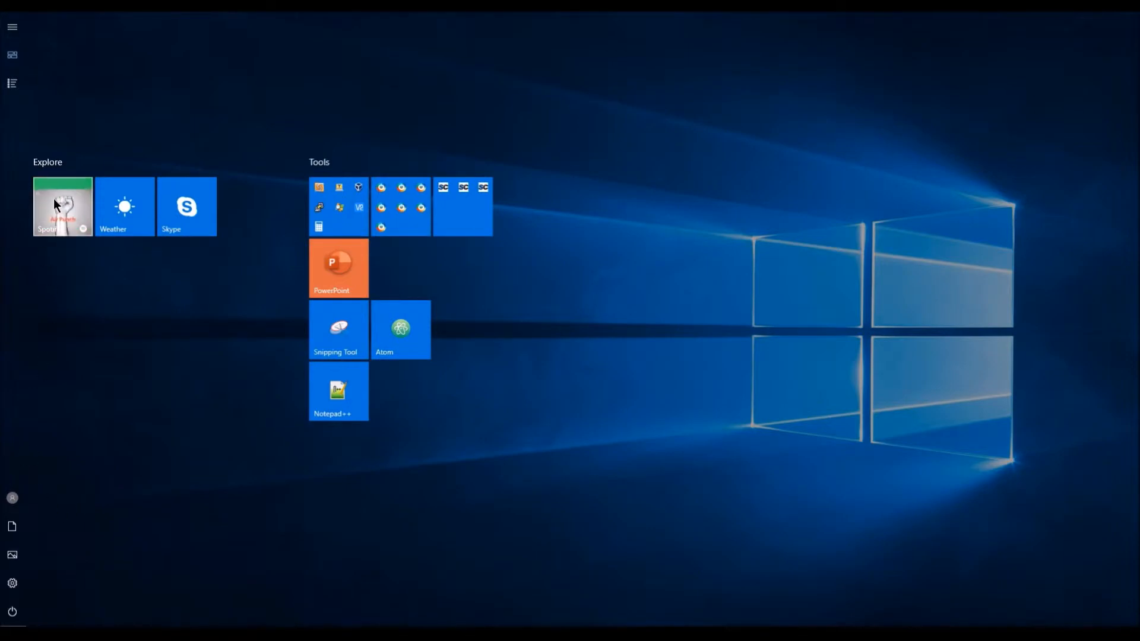
click(16, 94)
scroll(367, 382, down, 3)
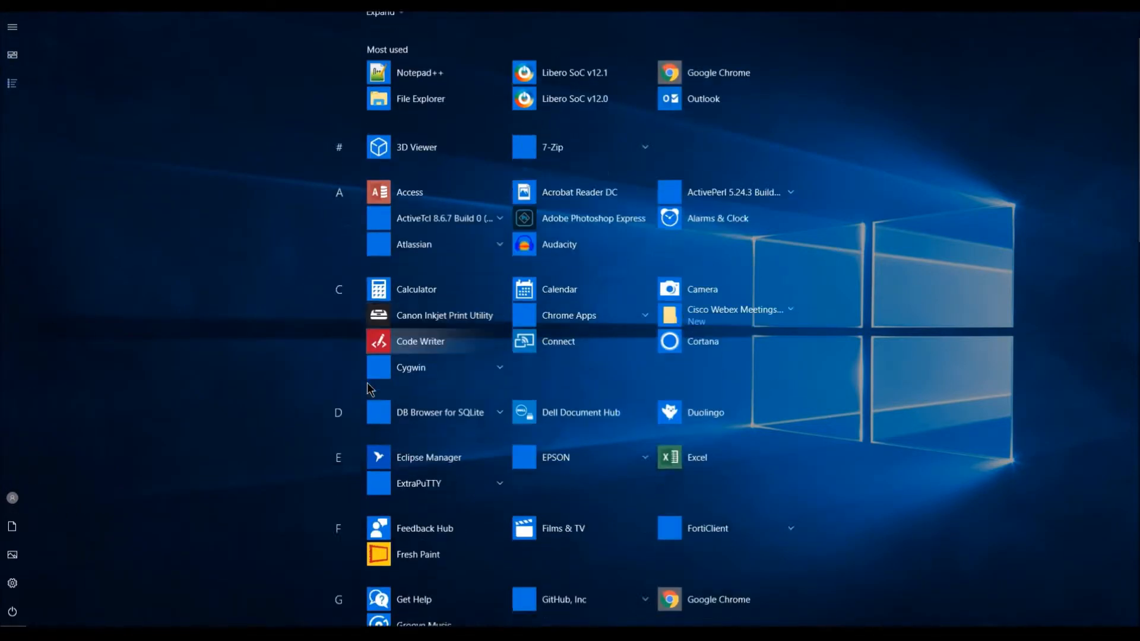
scroll(367, 382, down, 5)
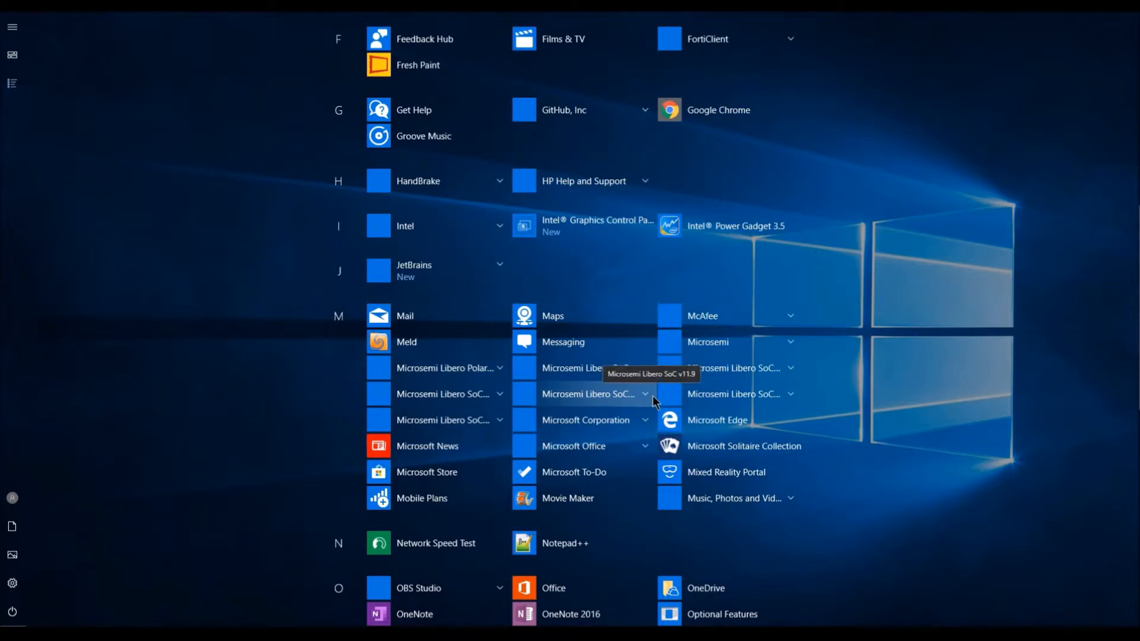
click(703, 342)
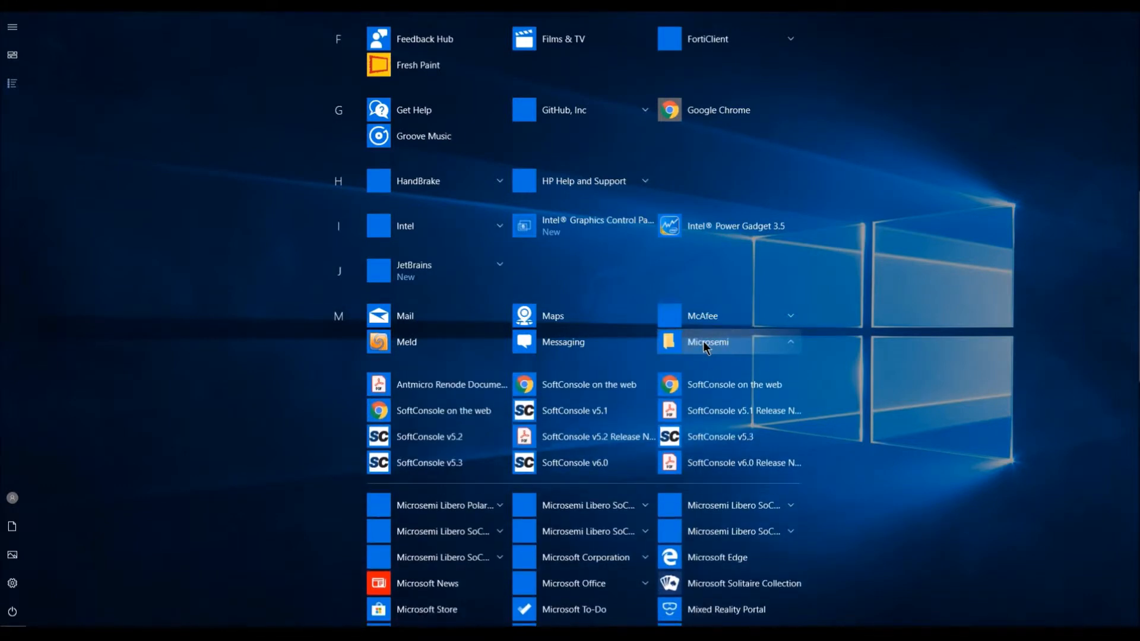
click(599, 468)
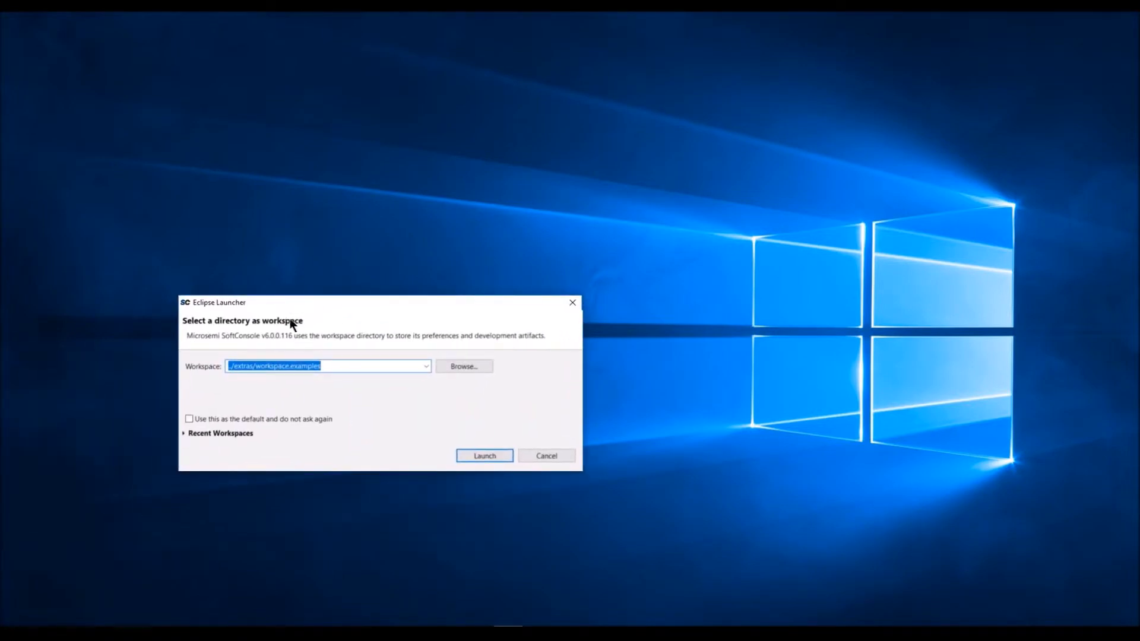
- Choose the extras/workspace.examples workspace, launch SoftConsole with it and maximize the workbench window
click(425, 369)
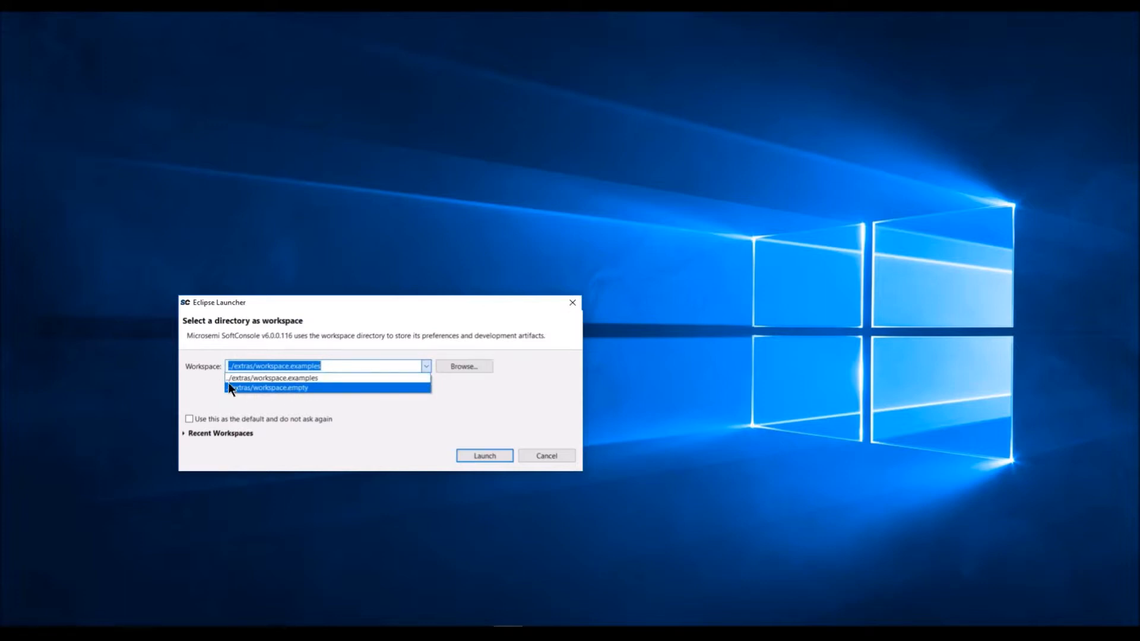
click(336, 381)
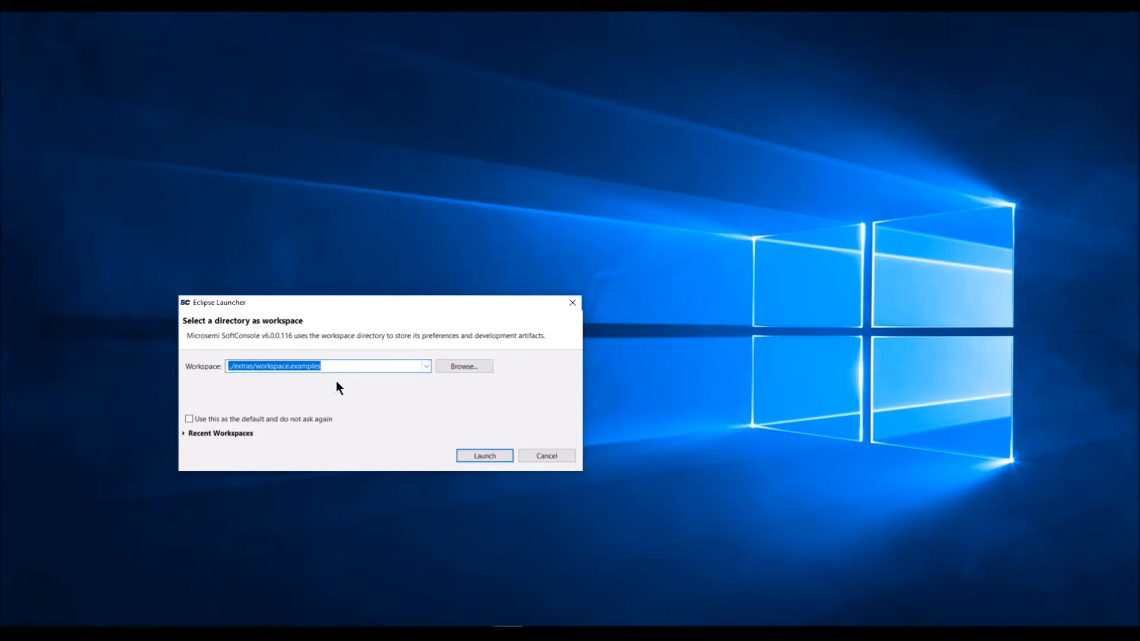
click(475, 454)
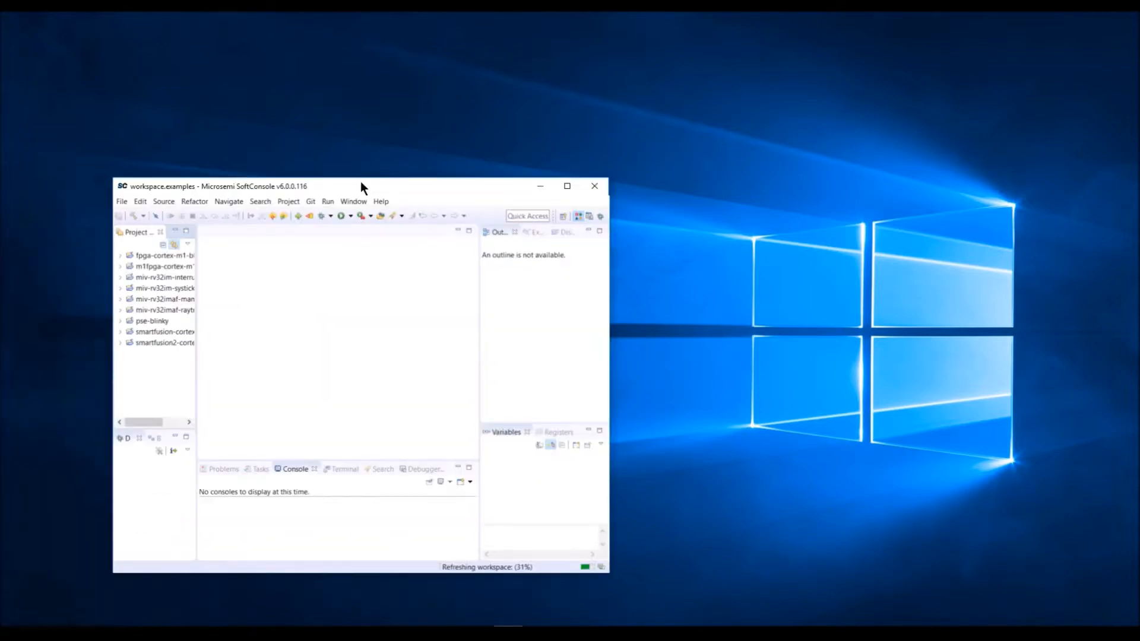
drag(361, 184, 362, 12)
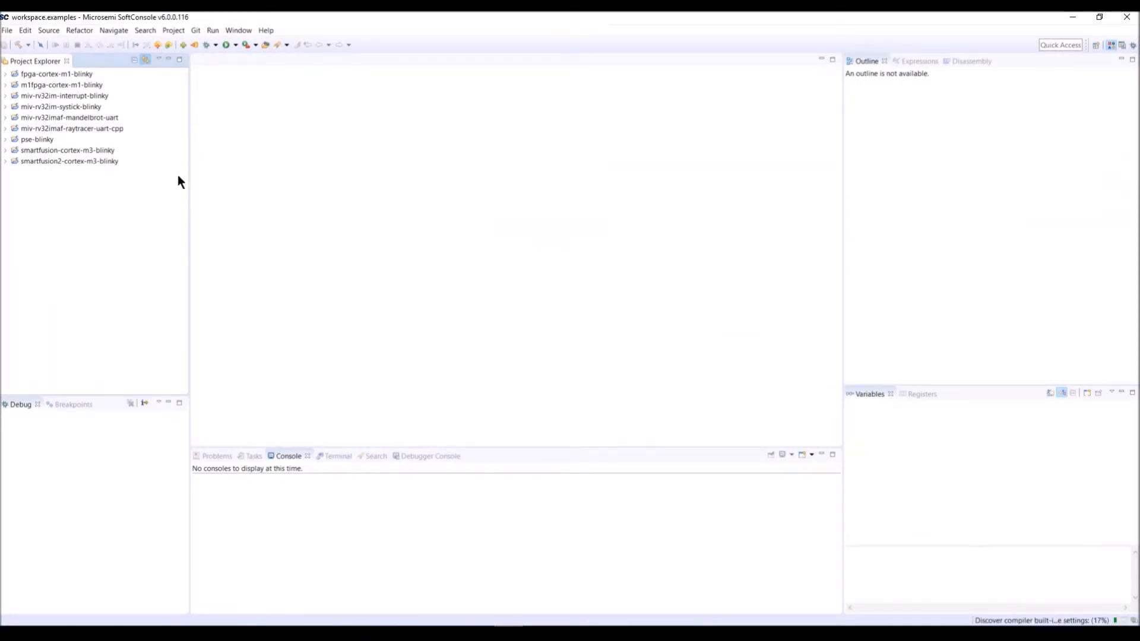
- Close all projects unrelated to miv-rv32imaf-raytracer-uart-cpp and confirm
click(66, 126)
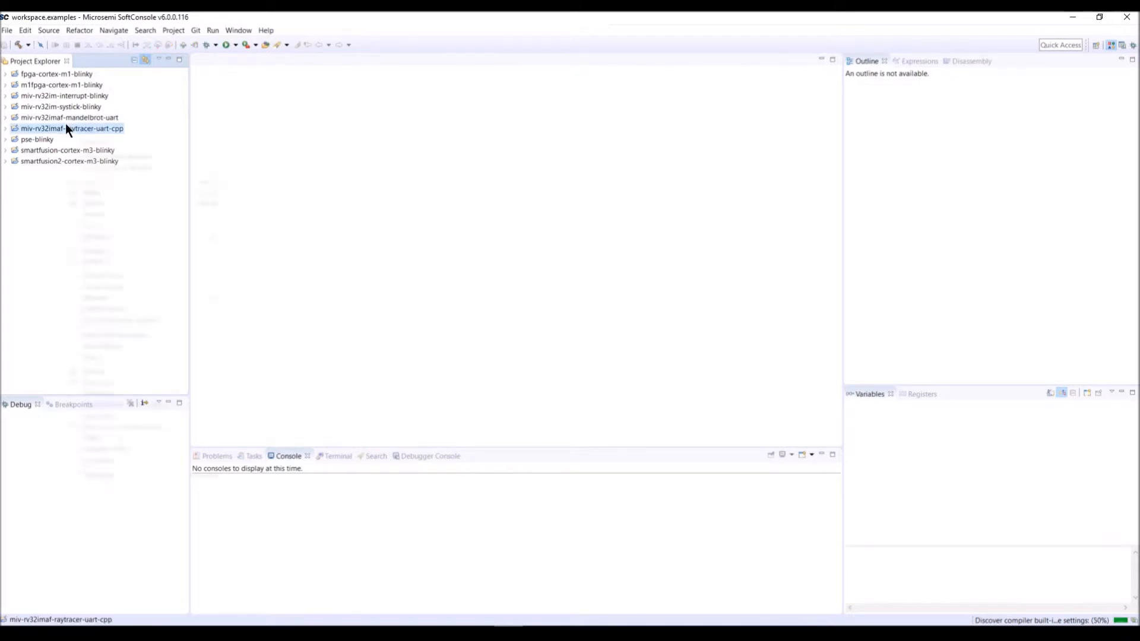
right_click(66, 124)
click(139, 320)
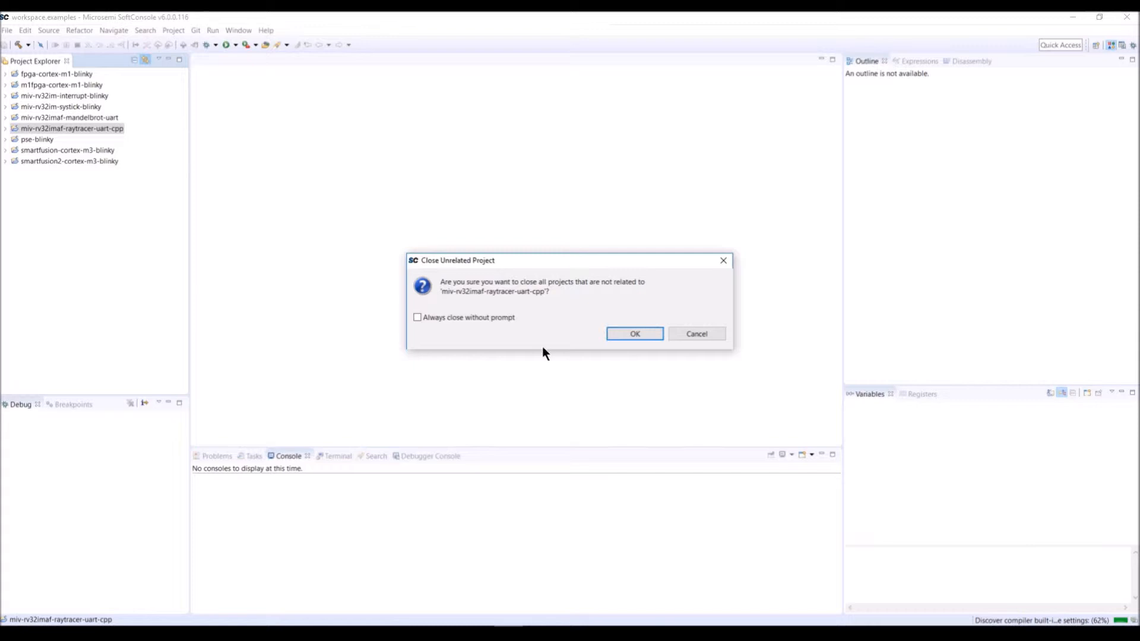
click(618, 334)
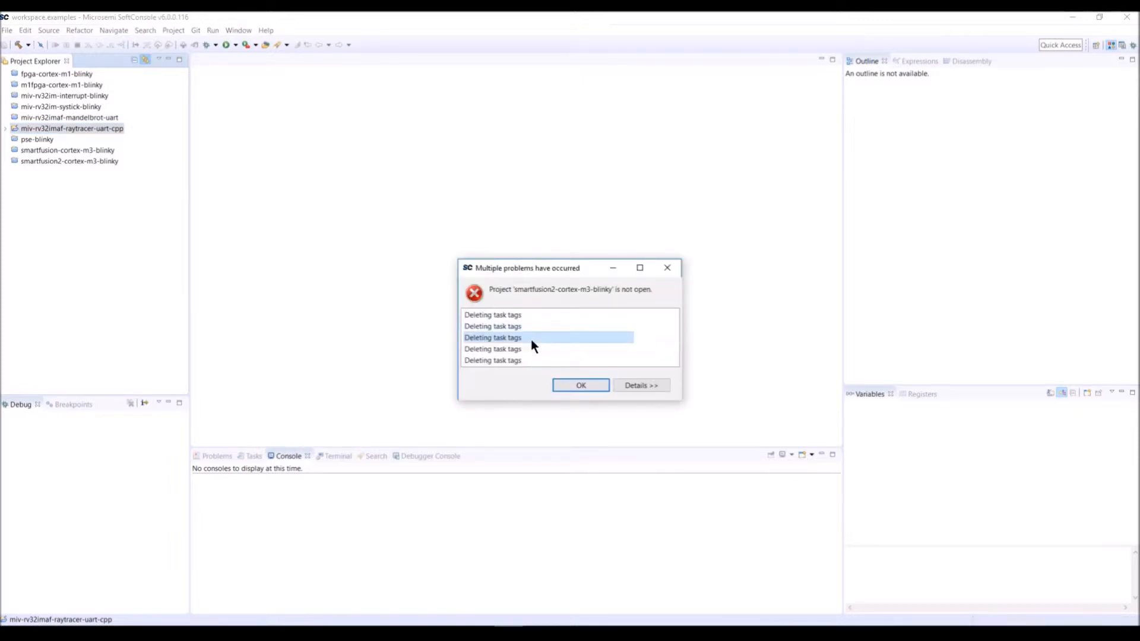
- Inspect the details of the task tag deletion problems and dismiss the error dialog
click(656, 383)
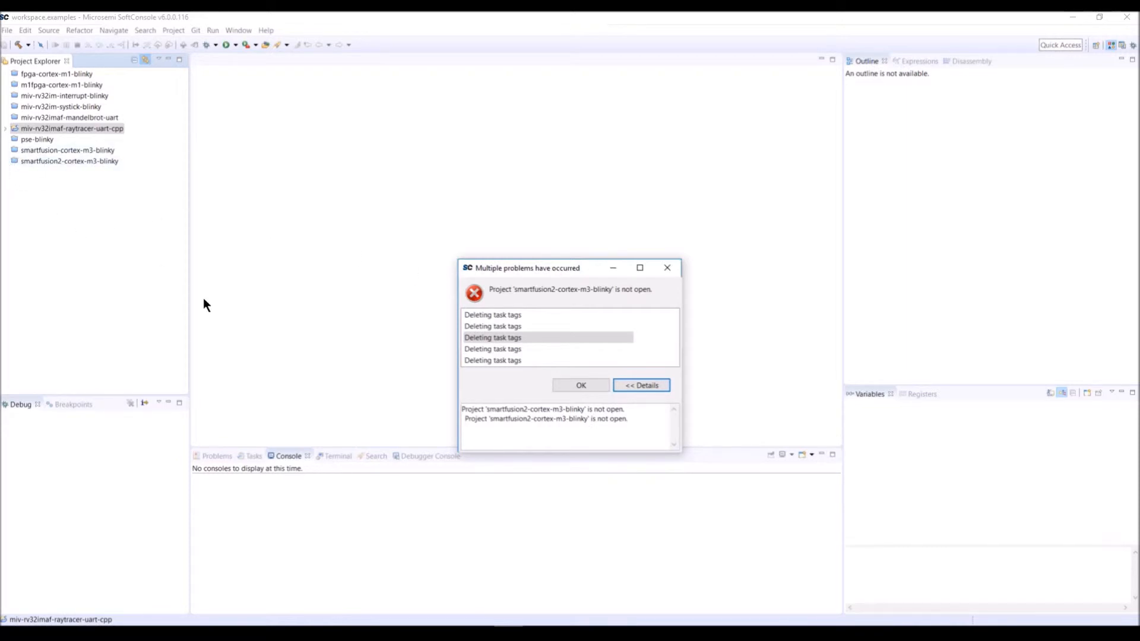
click(511, 350)
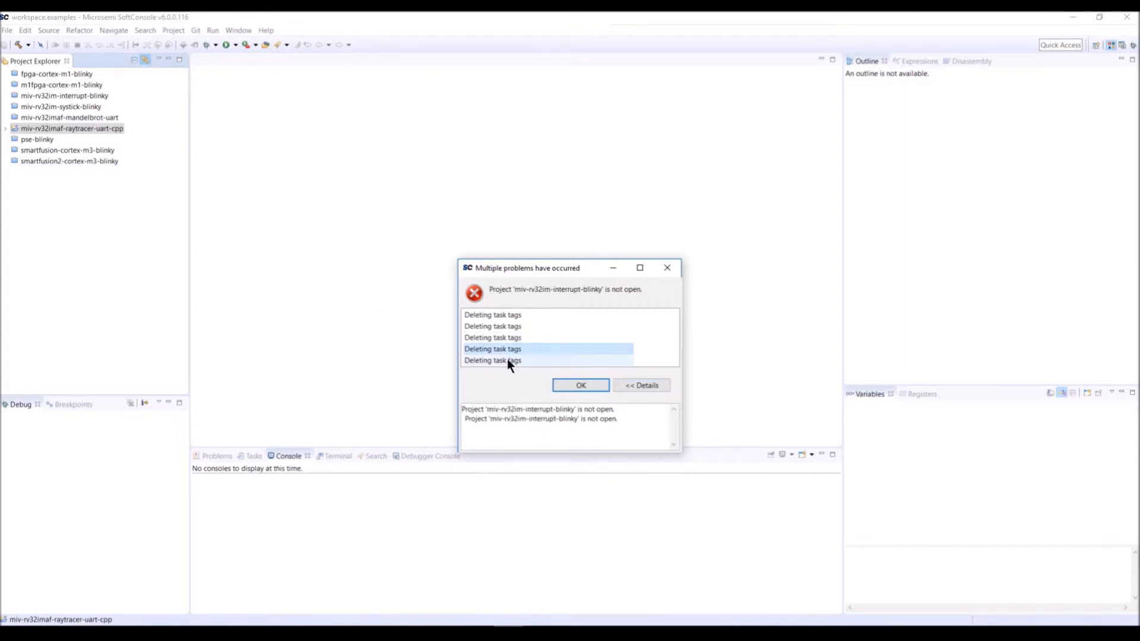
click(515, 360)
click(581, 386)
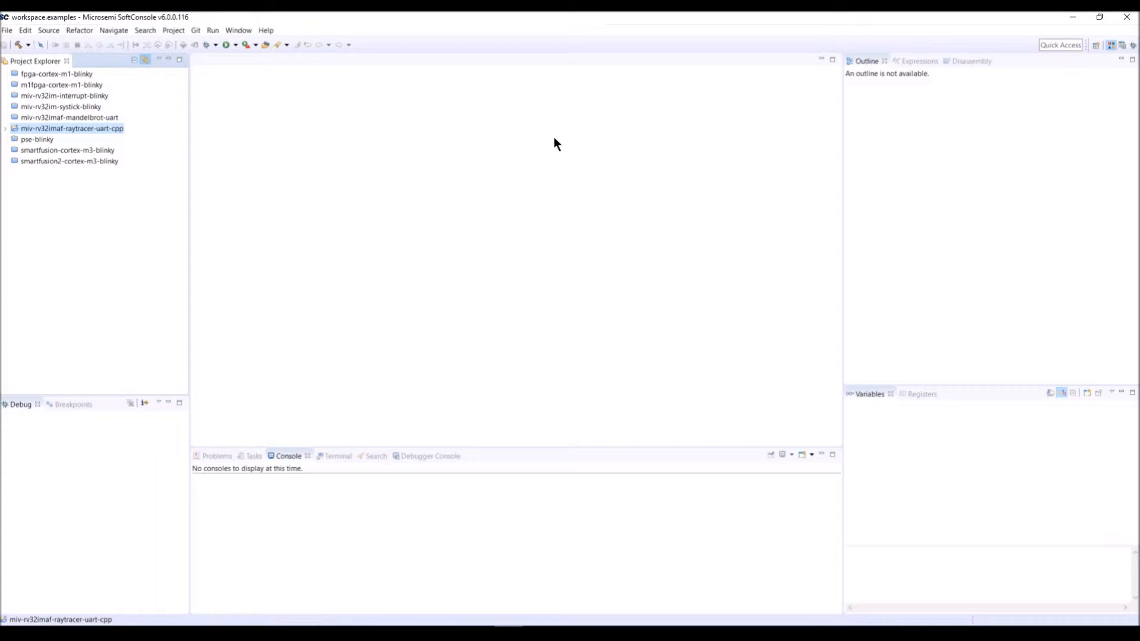
- Review the Mi-V and PolarFire-SoC Renode external tool configurations and run Mi-V-Renode-emulation-platform
click(256, 45)
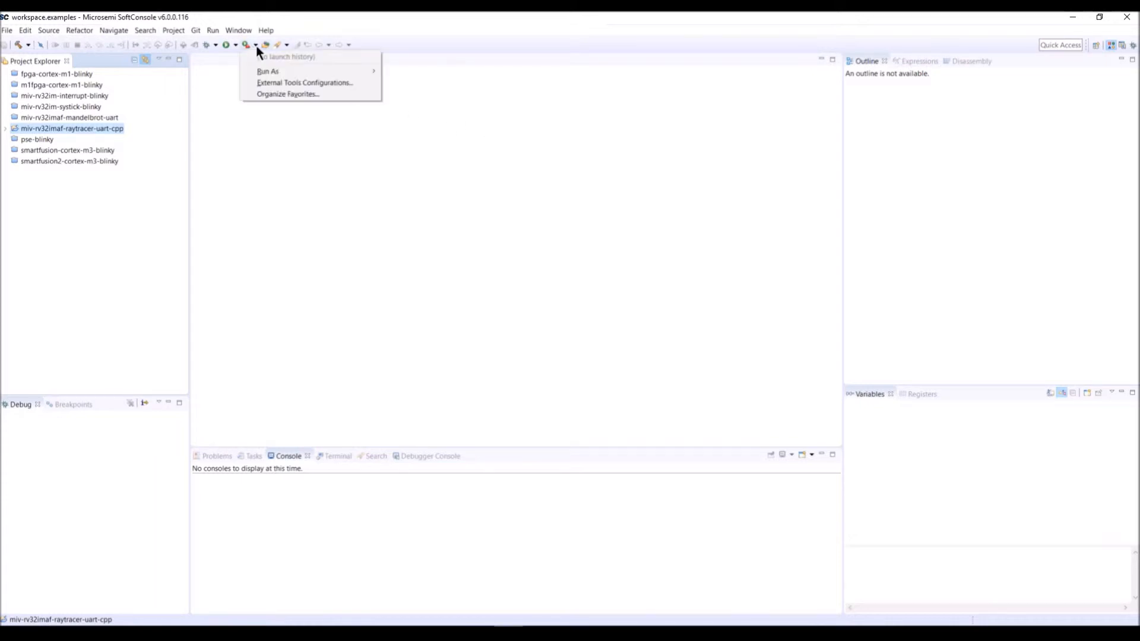
click(273, 83)
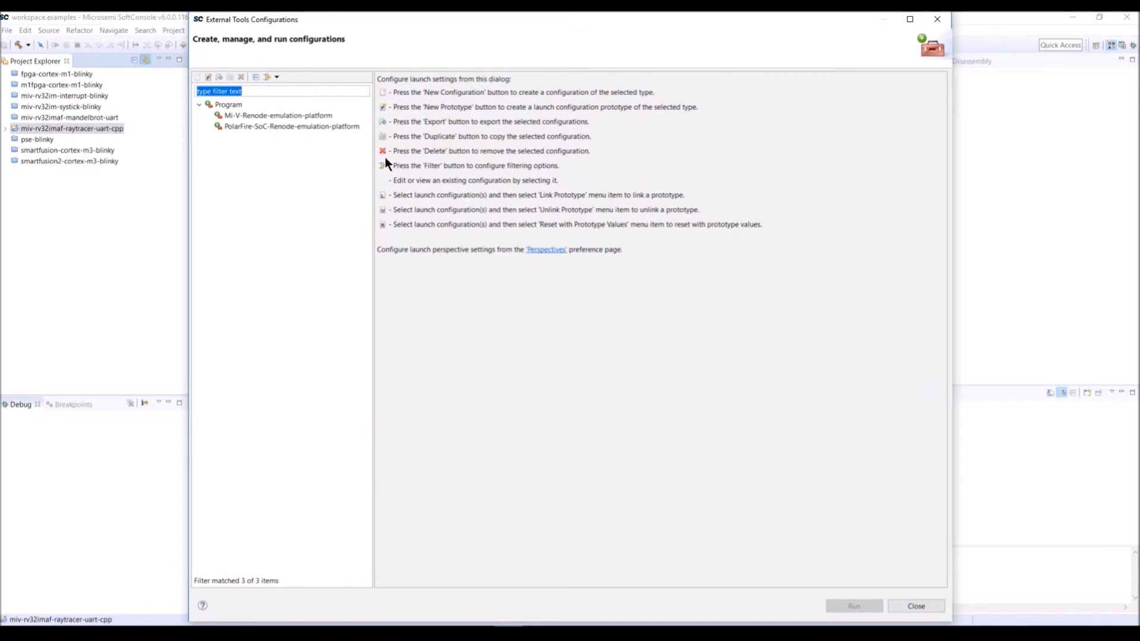
click(266, 115)
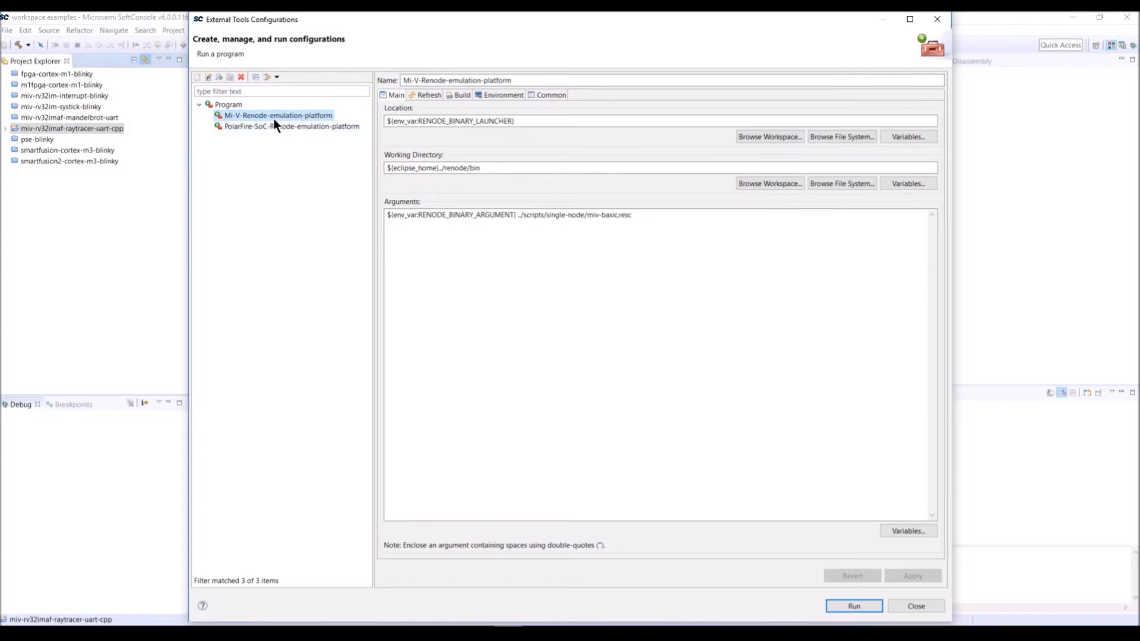
click(251, 130)
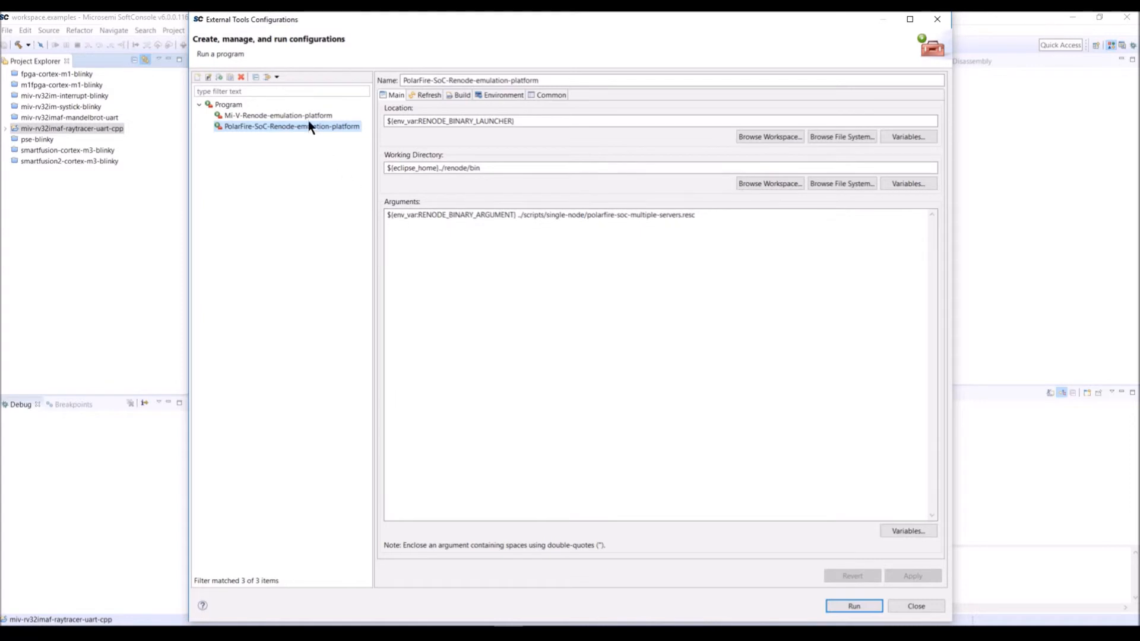
click(308, 115)
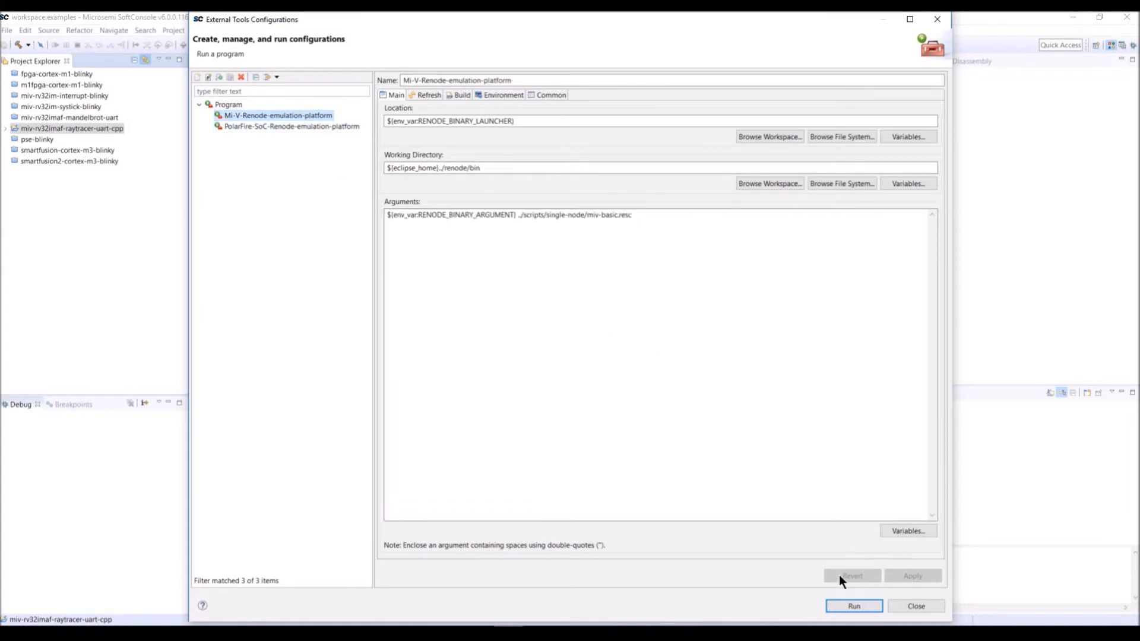
click(846, 604)
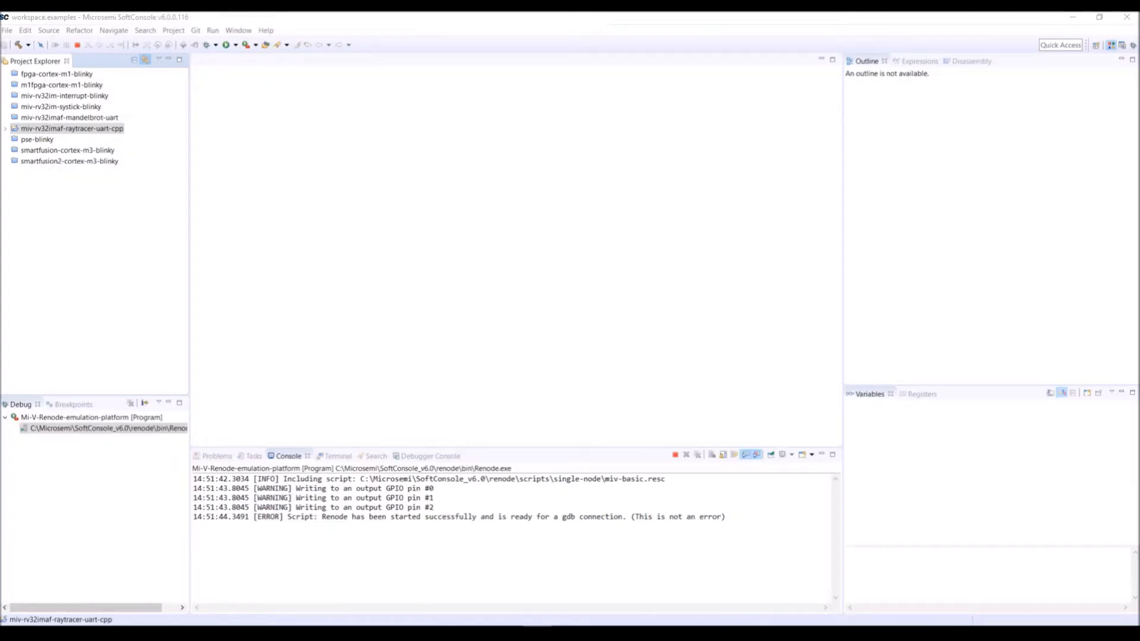
- Snap the Renode monitor window to half of the screen and place the Mi-V:sysbus.uart terminal window beside it
drag(216, 311, 1139, 221)
click(944, 208)
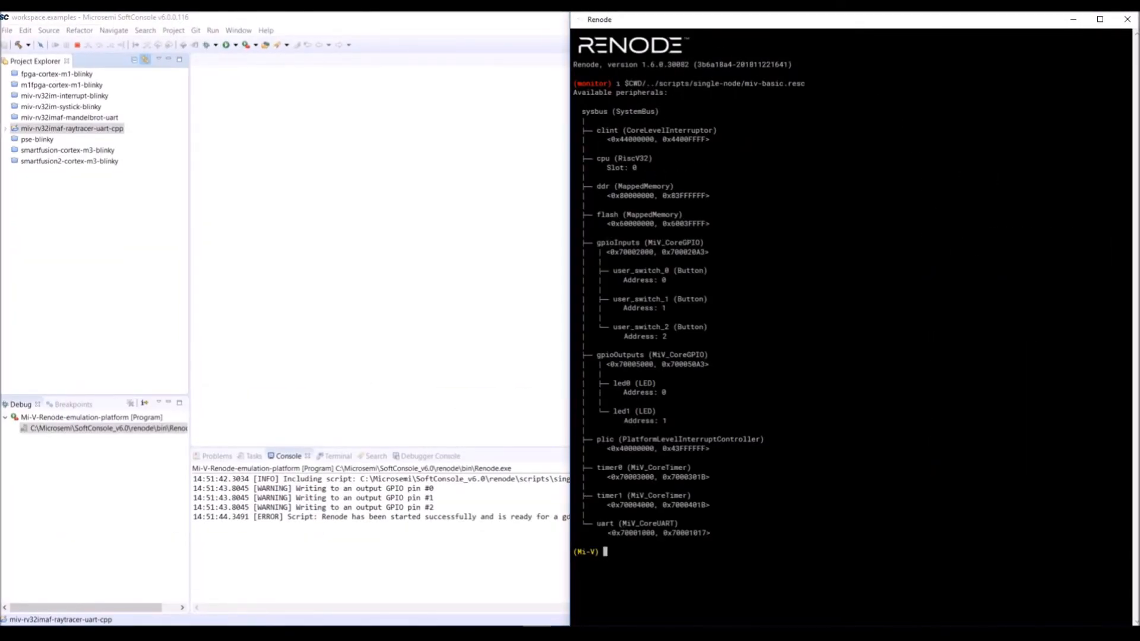
drag(58, 299, 352, 343)
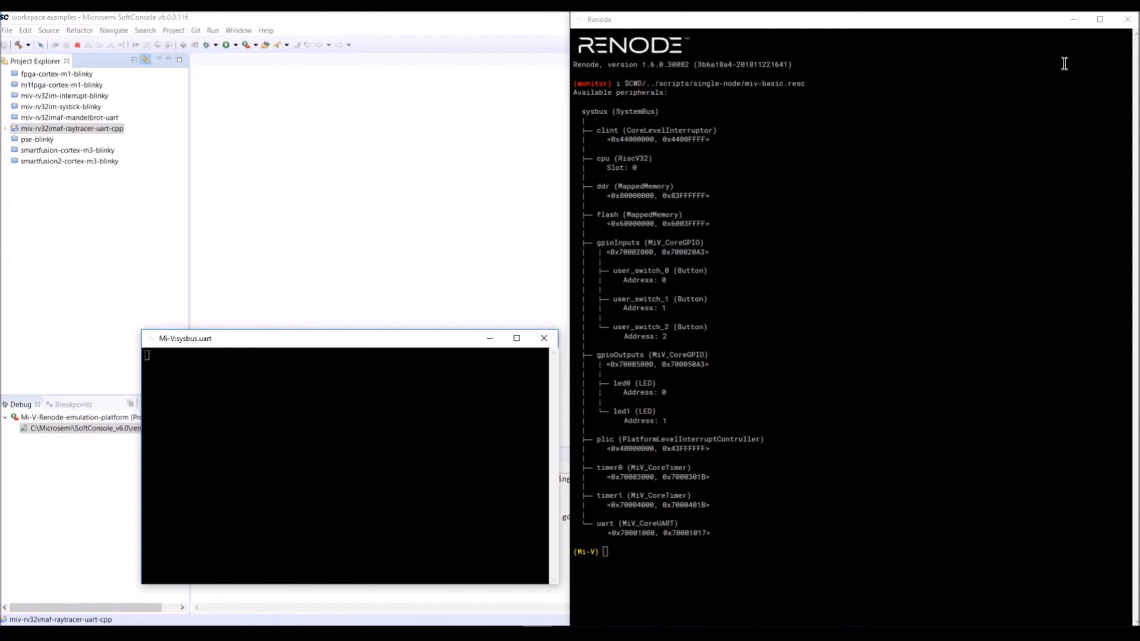
- Close the Renode emulator and remove all terminated launches from the console
click(1127, 19)
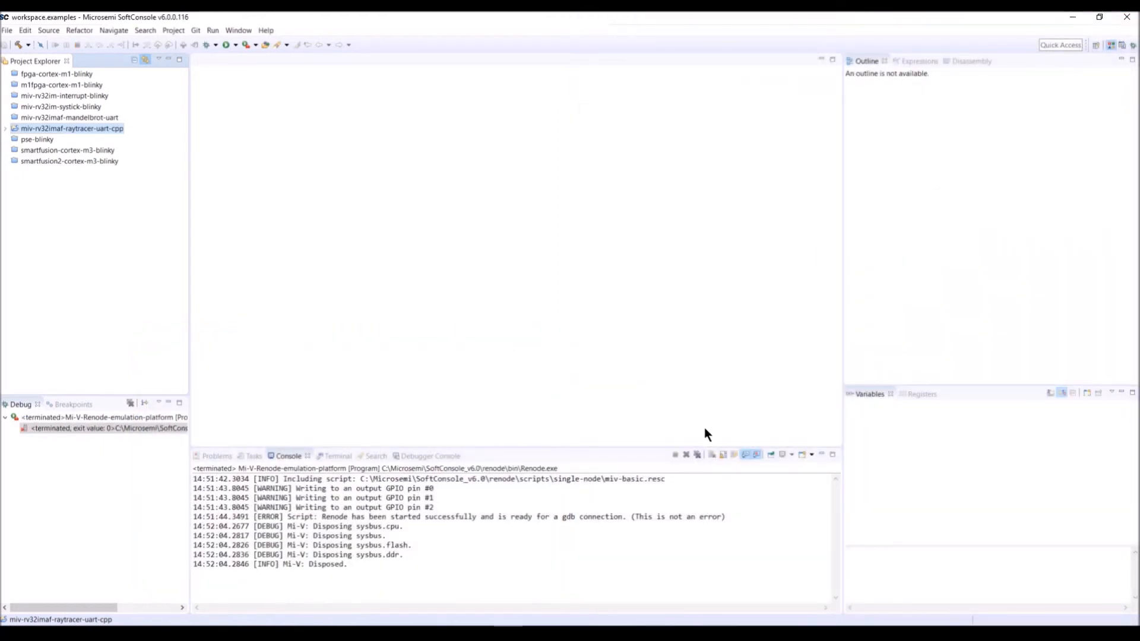
click(696, 454)
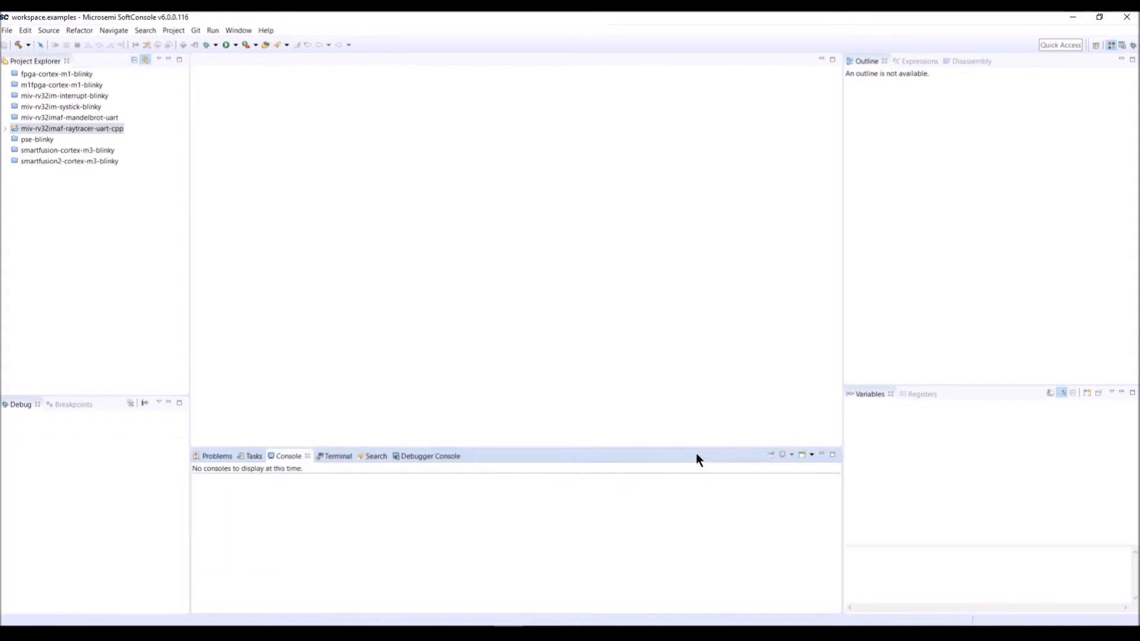